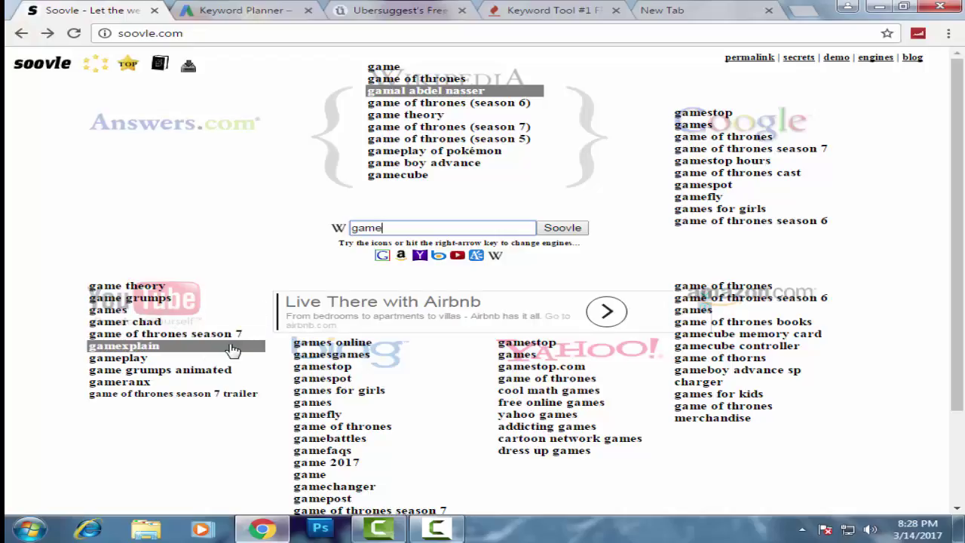
Switch to Keyword Planner and expand the search for new keywords using a phrase, website or category.
{"action": "left_click", "coordinate": [252, 9]}
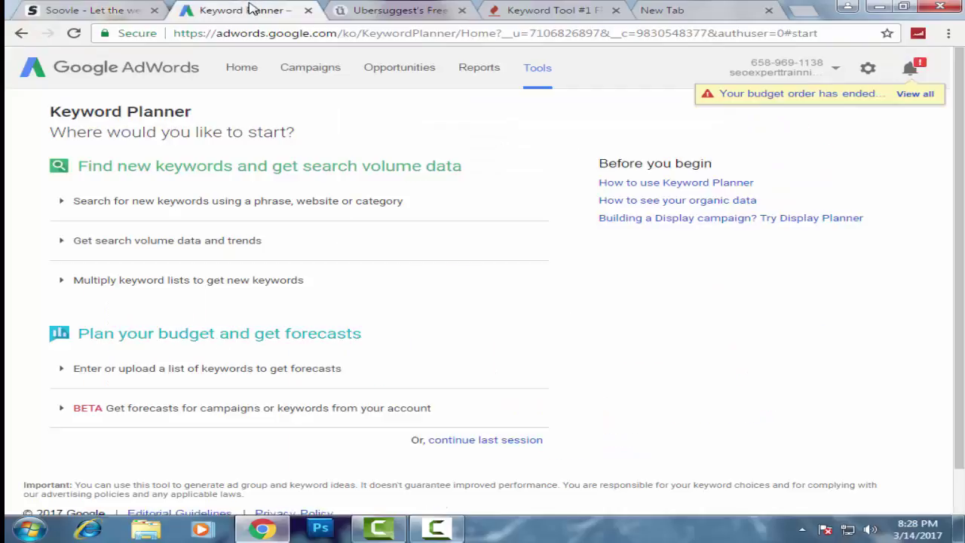
{"action": "left_click", "coordinate": [294, 208]}
On Soovle, open the YouTube suggestion "game theory" and return to the keyword suggestions.
{"action": "left_click", "coordinate": [64, 11]}
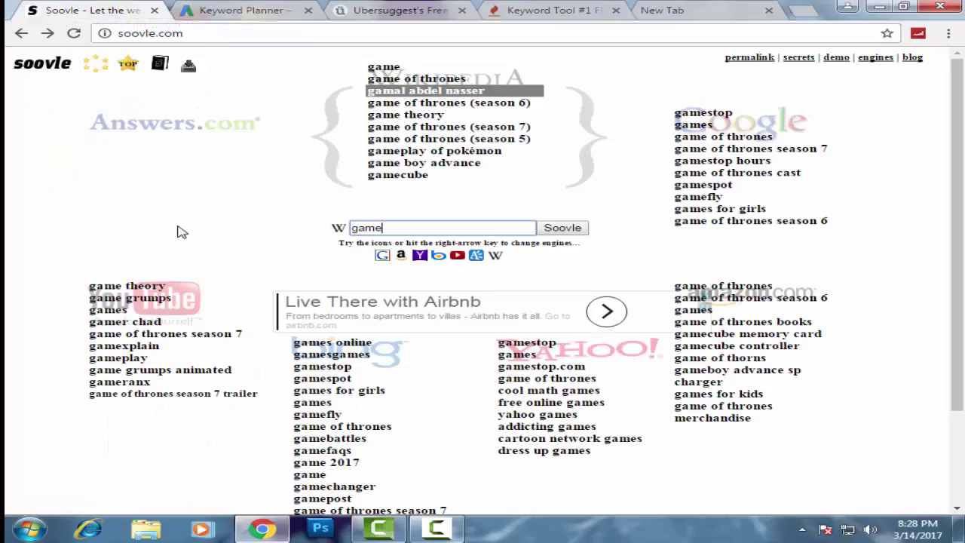
{"action": "left_click", "coordinate": [185, 290]}
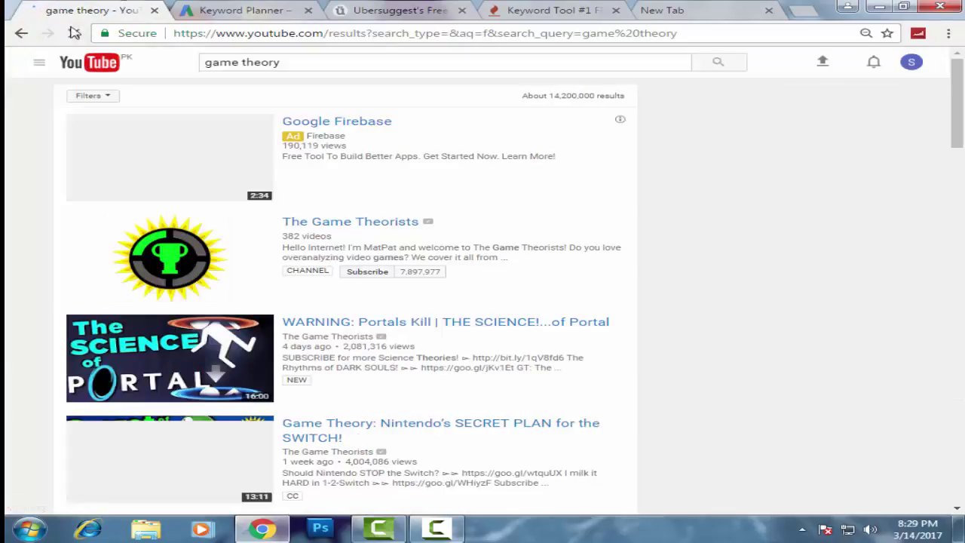
{"action": "left_click", "coordinate": [21, 33]}
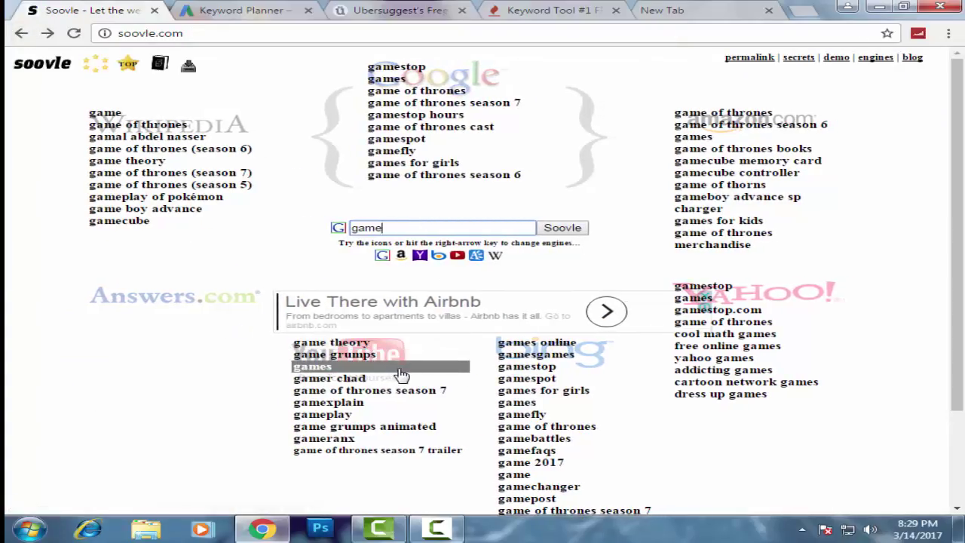
{"action": "right_click", "coordinate": [390, 348]}
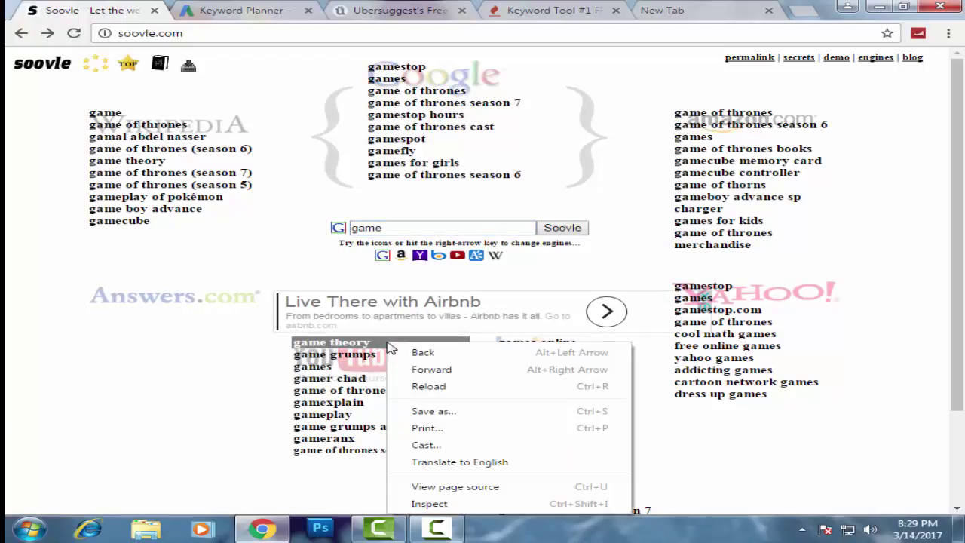
In Keyword Planner, enter "game theory" as the product or service.
{"action": "left_click", "coordinate": [261, 12]}
{"action": "left_click", "coordinate": [140, 280]}
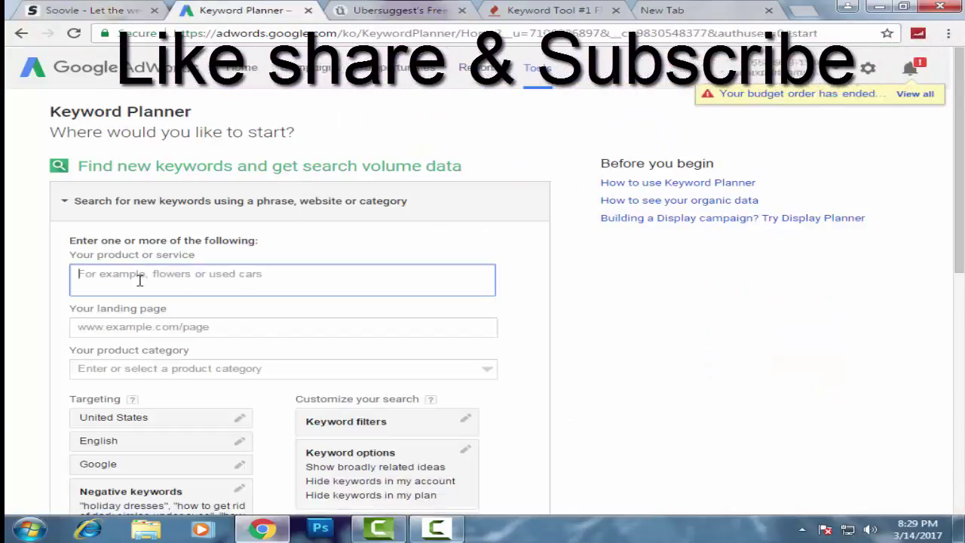
{"action": "type", "text": "game theory"}
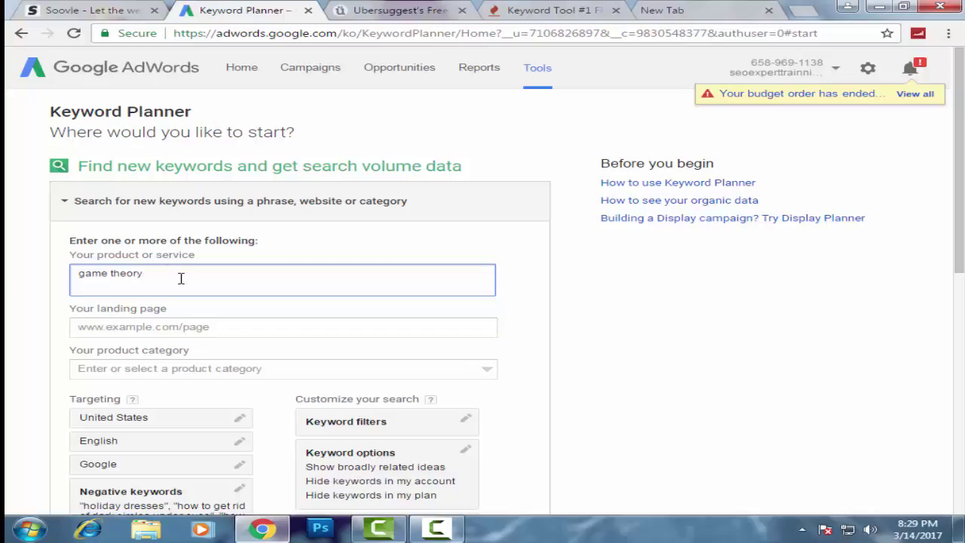
In the targeting settings, add Pakistan as a location and remove United States.
{"action": "scroll", "coordinate": [169, 278], "scroll_direction": "down", "scroll_amount": 3}
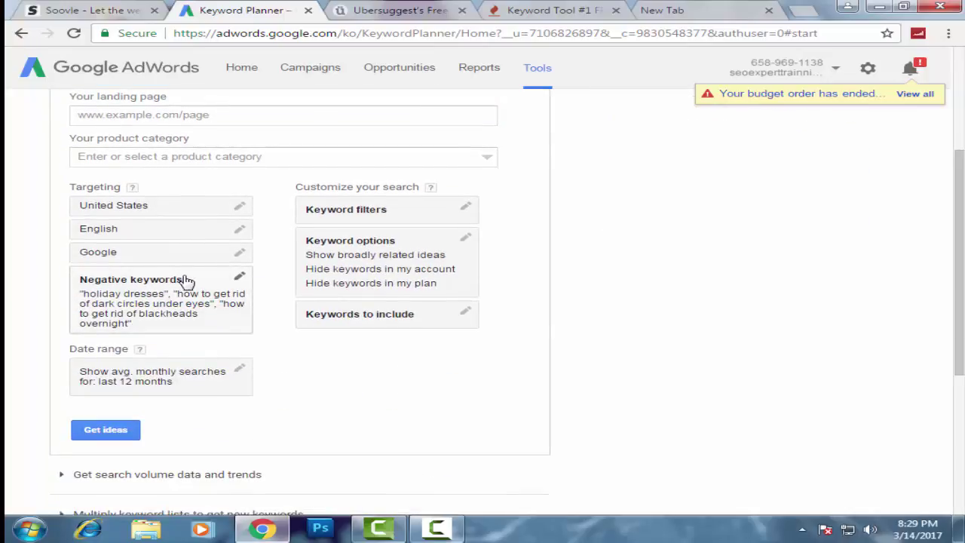
{"action": "left_click", "coordinate": [720, 117]}
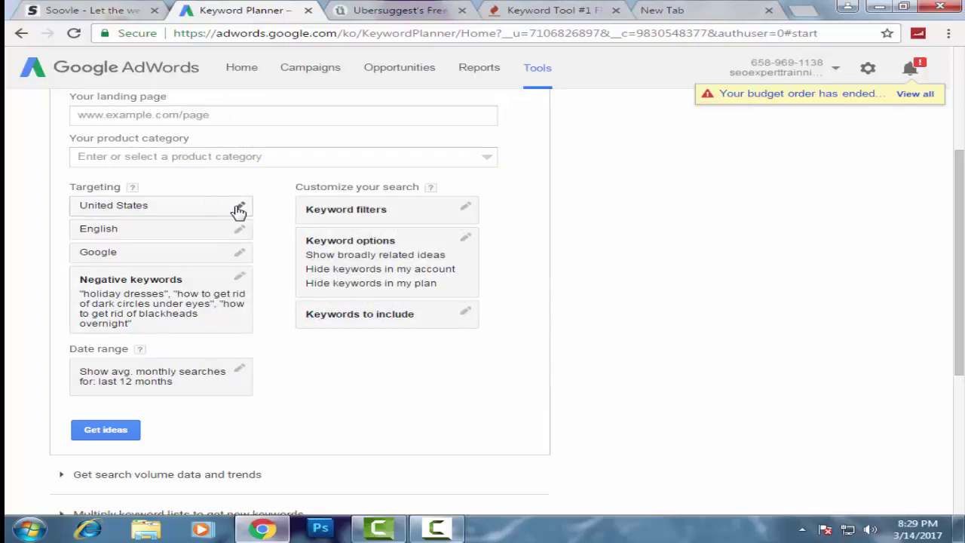
{"action": "left_click", "coordinate": [239, 210]}
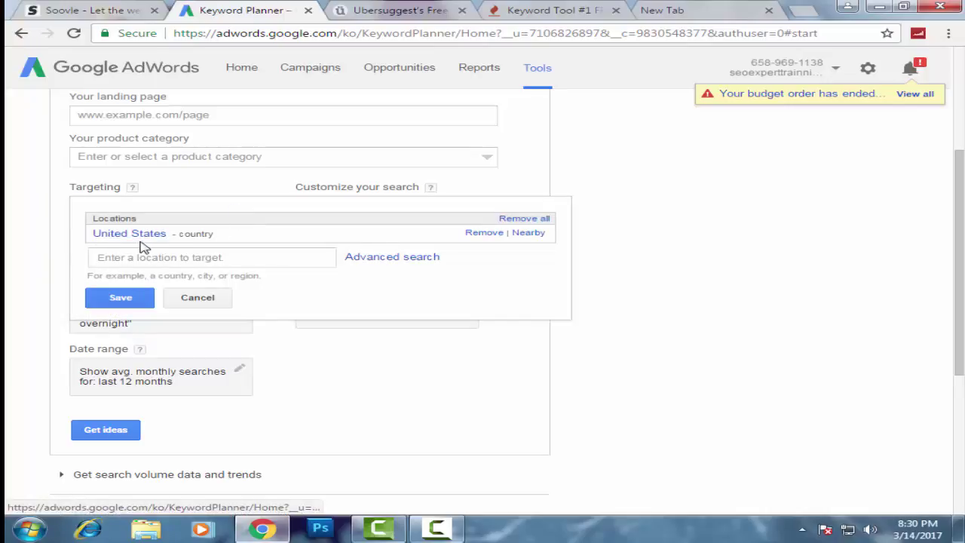
{"action": "left_click", "coordinate": [220, 261]}
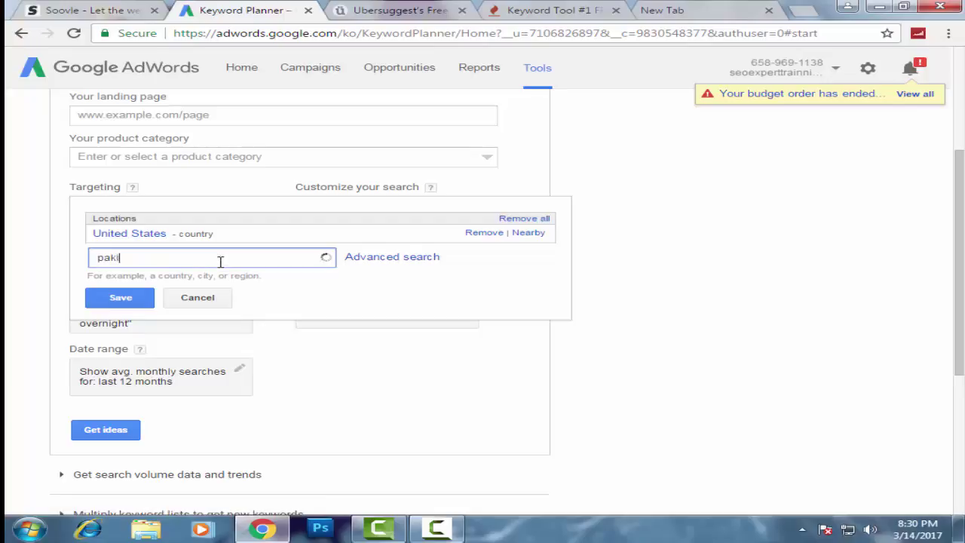
{"action": "type", "text": "pakistan"}
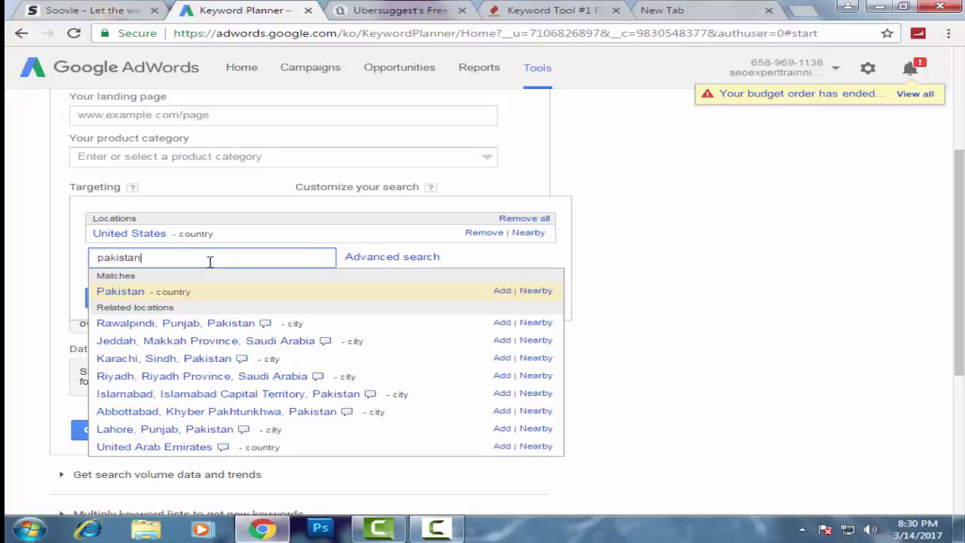
{"action": "left_click", "coordinate": [120, 292]}
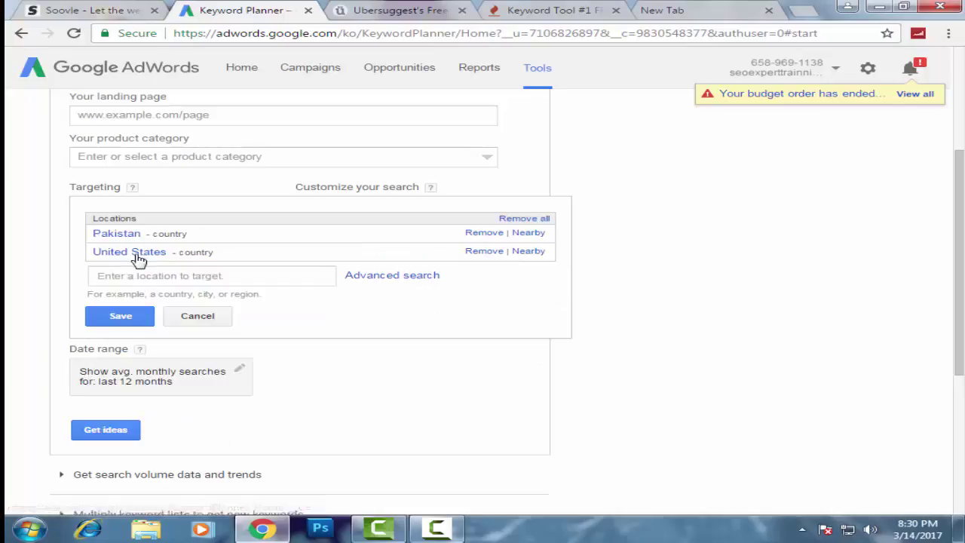
{"action": "left_click", "coordinate": [483, 253]}
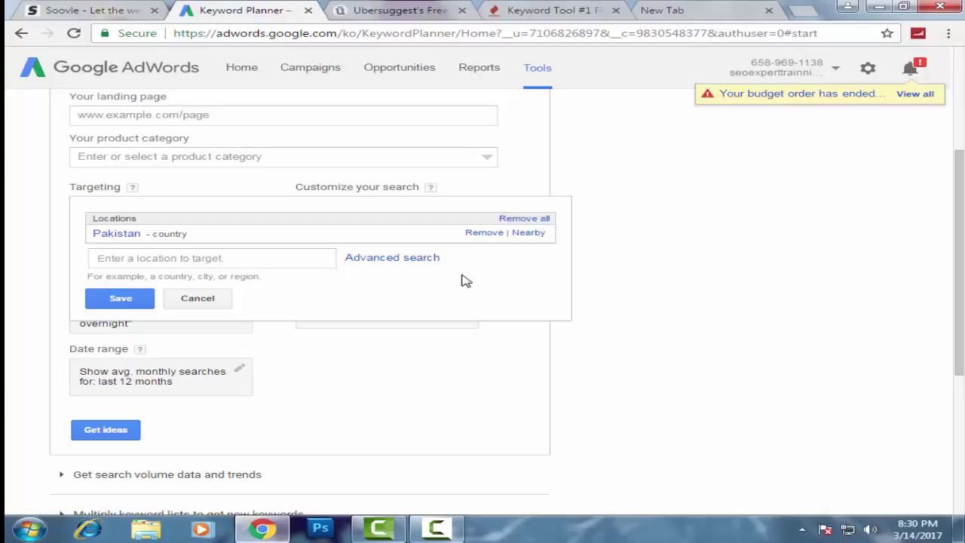
Add United States back to the targeted locations, remove Pakistan and save the location targeting.
{"action": "left_click", "coordinate": [189, 258]}
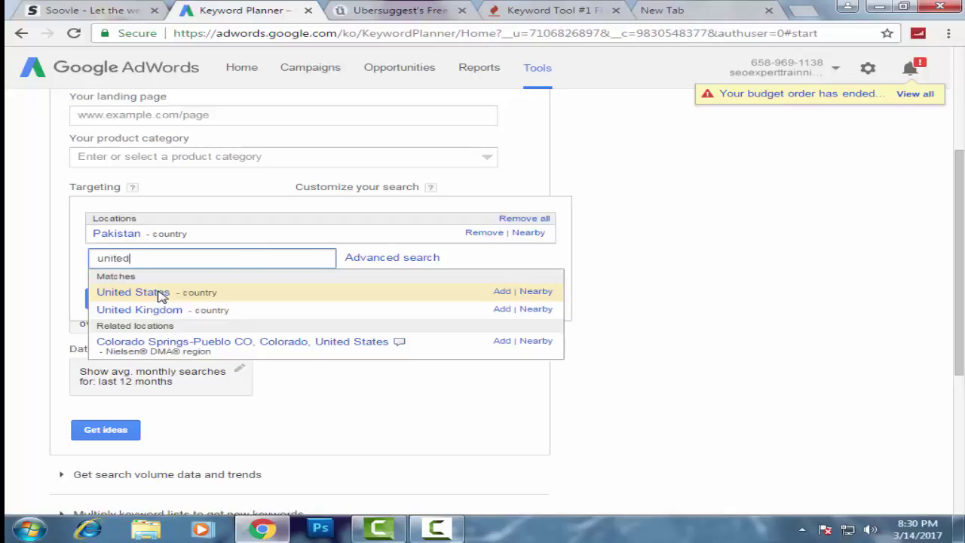
{"action": "left_click", "coordinate": [133, 293]}
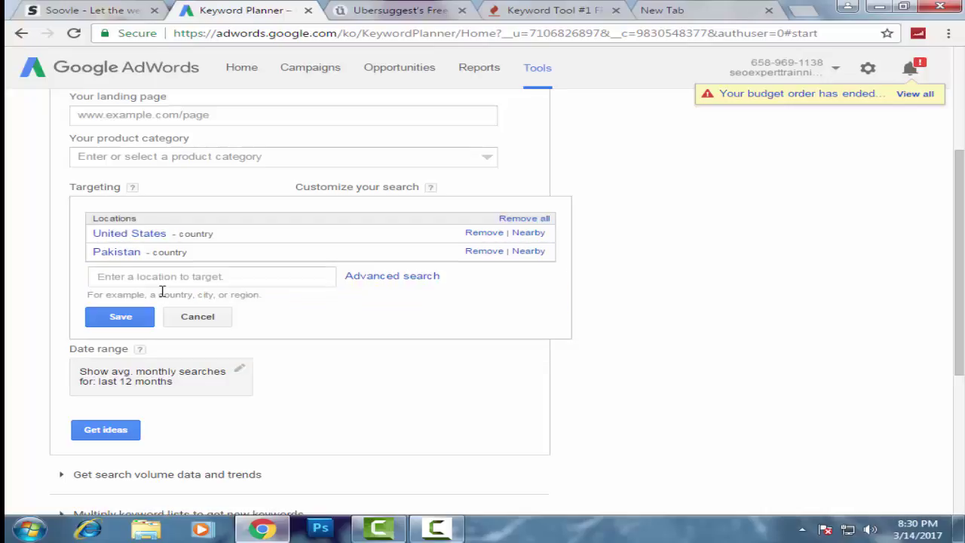
{"action": "left_click", "coordinate": [481, 252]}
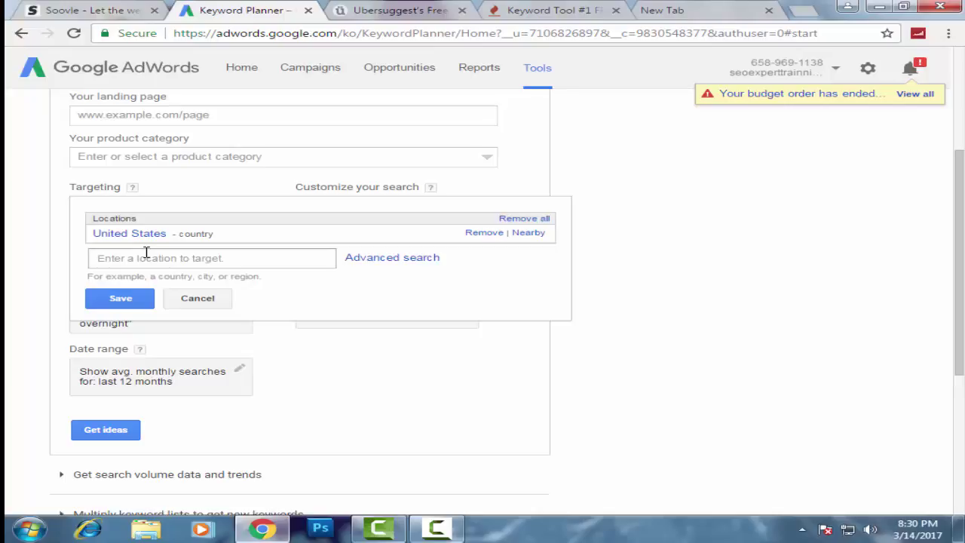
{"action": "left_click", "coordinate": [123, 299]}
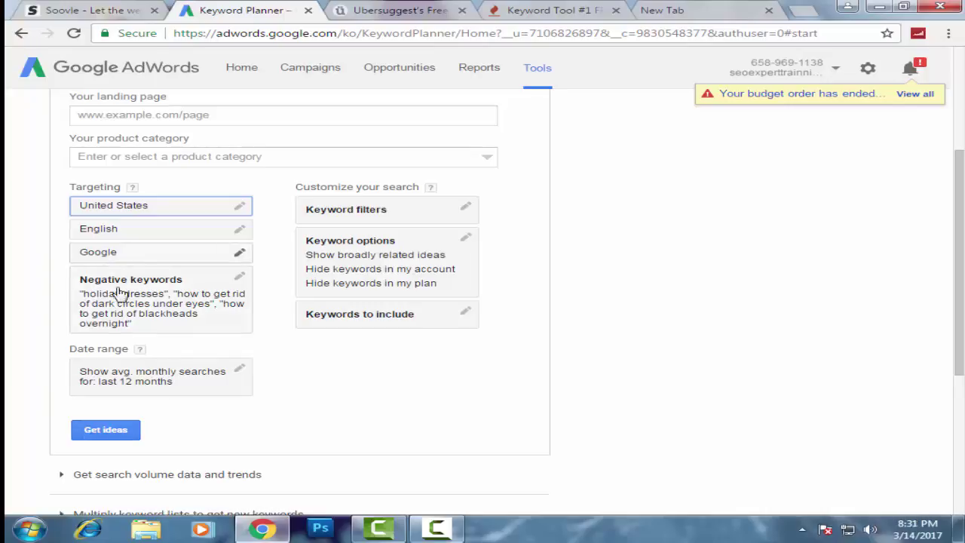
Try to get keyword ideas for "game theory" using the current targeting.
{"action": "left_click", "coordinate": [113, 430]}
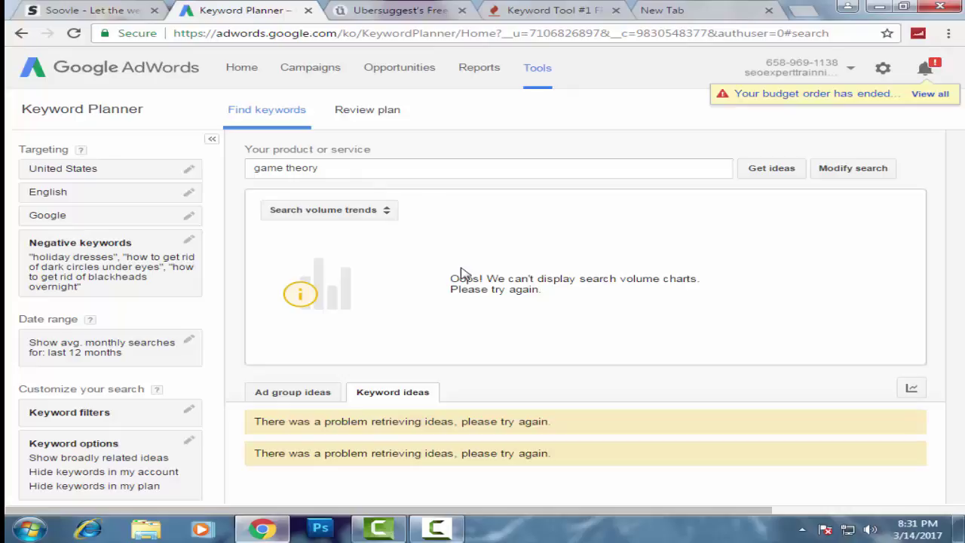
{"action": "scroll", "coordinate": [478, 259], "scroll_direction": "down", "scroll_amount": 1}
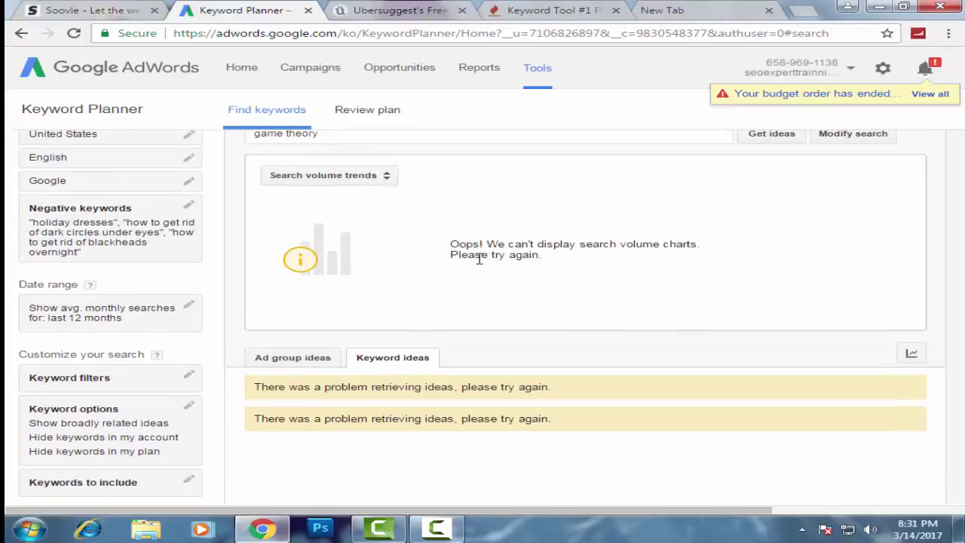
Shorten the product or service term to "game" and get keyword ideas for it.
{"action": "left_click", "coordinate": [345, 138]}
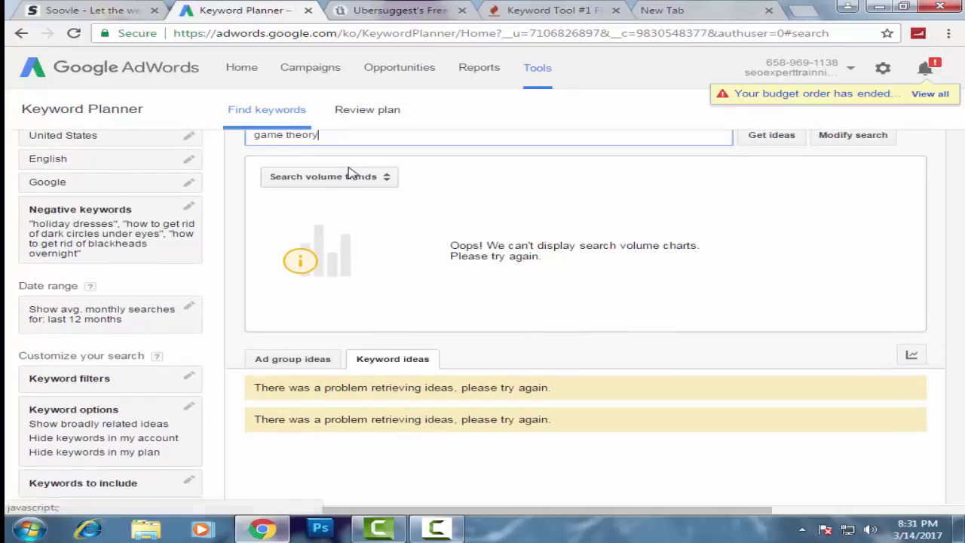
{"action": "scroll", "coordinate": [345, 138], "scroll_direction": "up", "scroll_amount": 1}
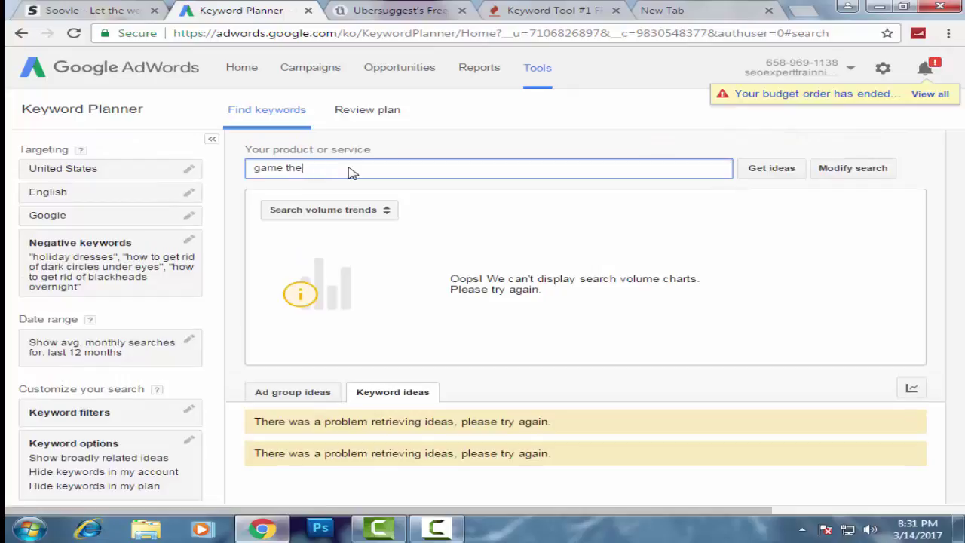
{"action": "left_click", "coordinate": [777, 169]}
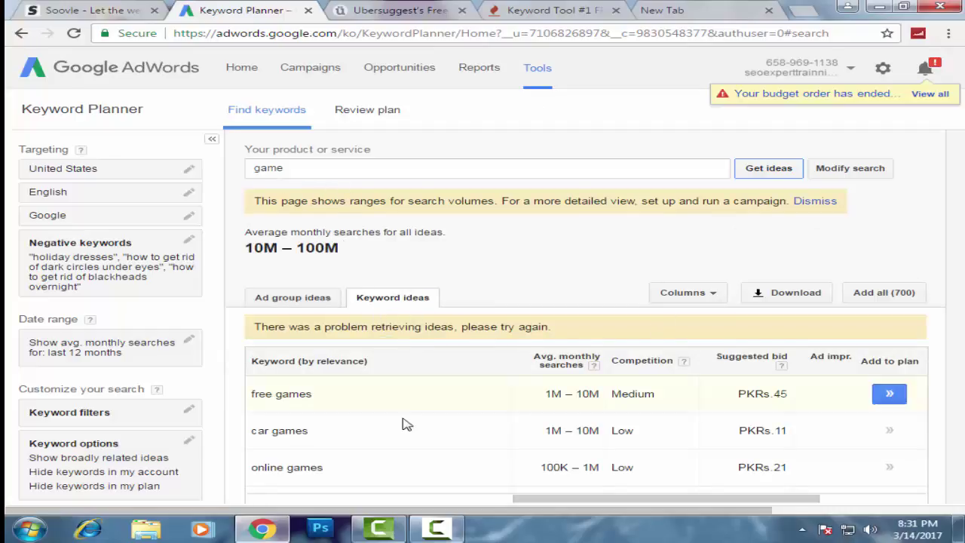
Review the keyword ideas for "game", comparing average monthly searches, competition and suggested bids, and close the Windows color scheme prompt.
{"action": "scroll", "coordinate": [309, 441], "scroll_direction": "down", "scroll_amount": 1}
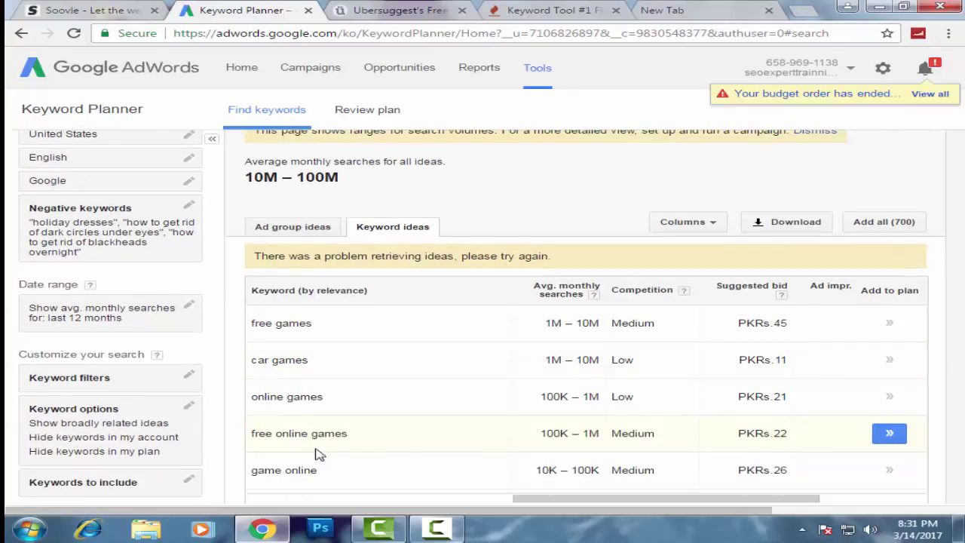
{"action": "scroll", "coordinate": [309, 479], "scroll_direction": "down", "scroll_amount": 2}
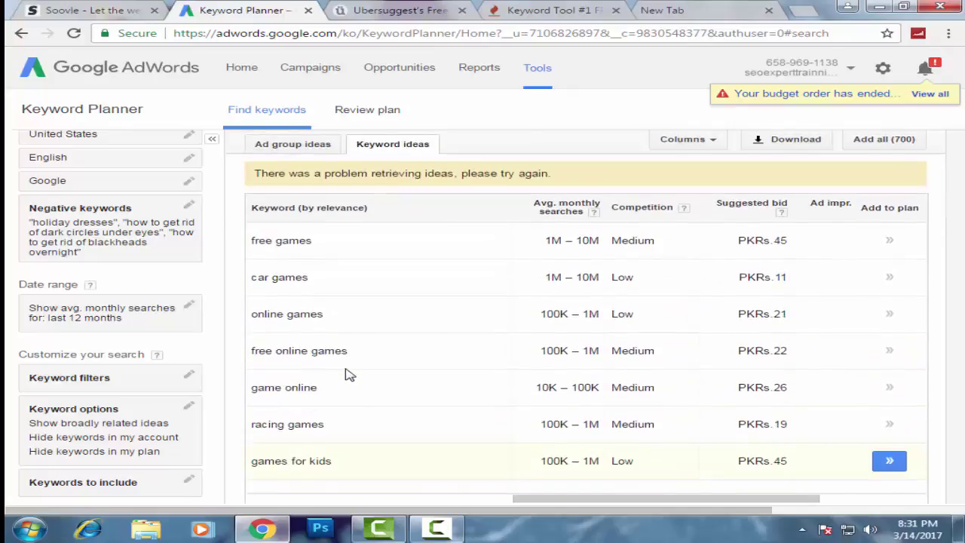
{"action": "scroll", "coordinate": [350, 375], "scroll_direction": "down", "scroll_amount": 2}
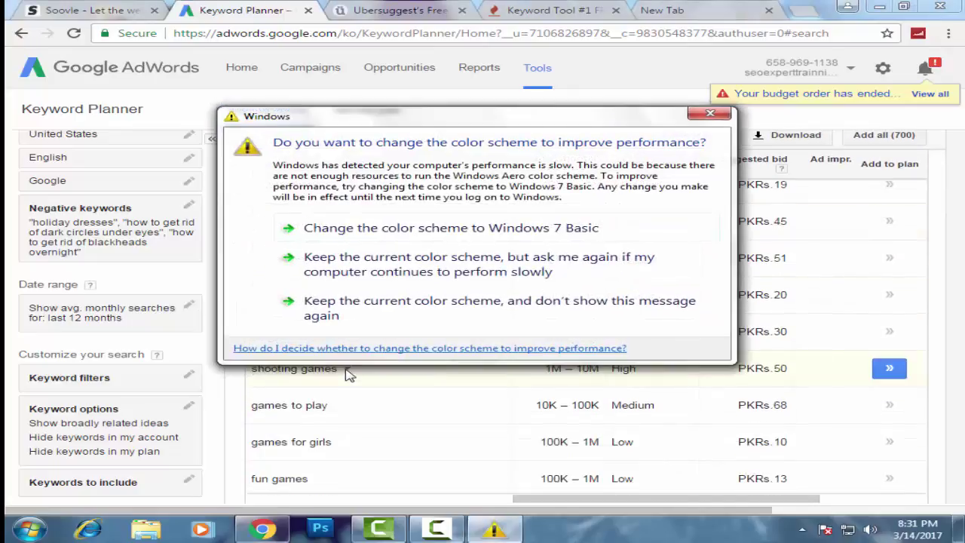
{"action": "left_click", "coordinate": [710, 115]}
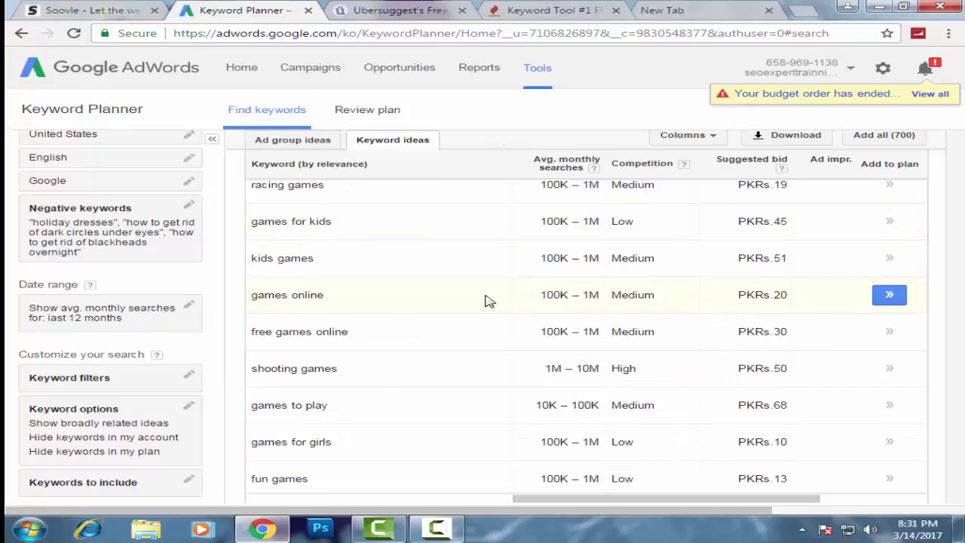
{"action": "scroll", "coordinate": [436, 309], "scroll_direction": "up", "scroll_amount": 5}
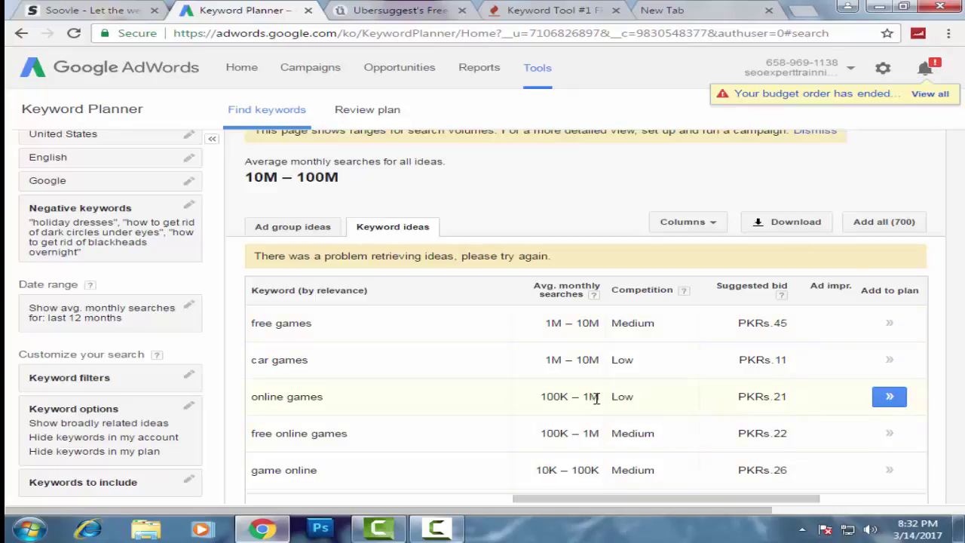
{"action": "scroll", "coordinate": [459, 415], "scroll_direction": "down", "scroll_amount": 3}
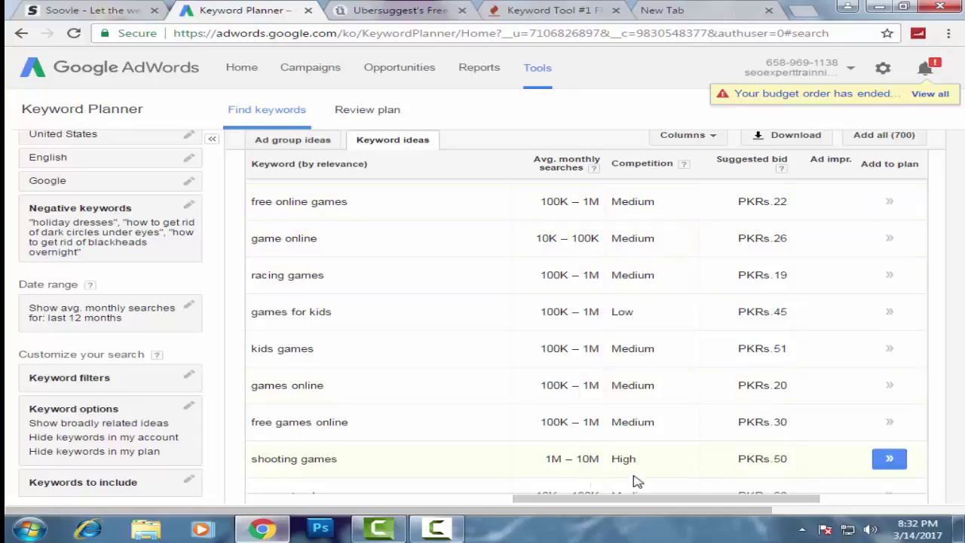
{"action": "scroll", "coordinate": [592, 477], "scroll_direction": "up", "scroll_amount": 4}
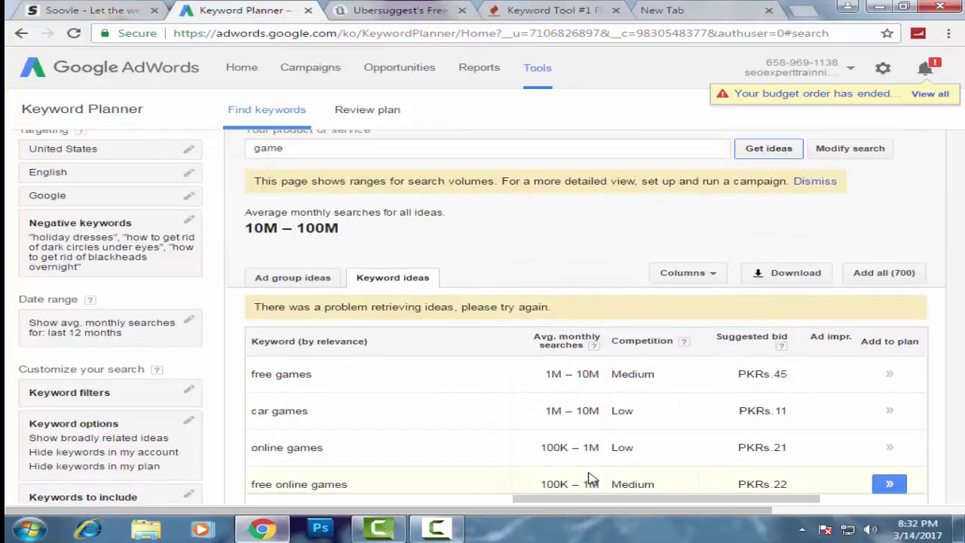
Replace the product or service term with "cooking", get keyword ideas and close the Windows color scheme prompt to view them.
{"action": "left_click", "coordinate": [304, 150]}
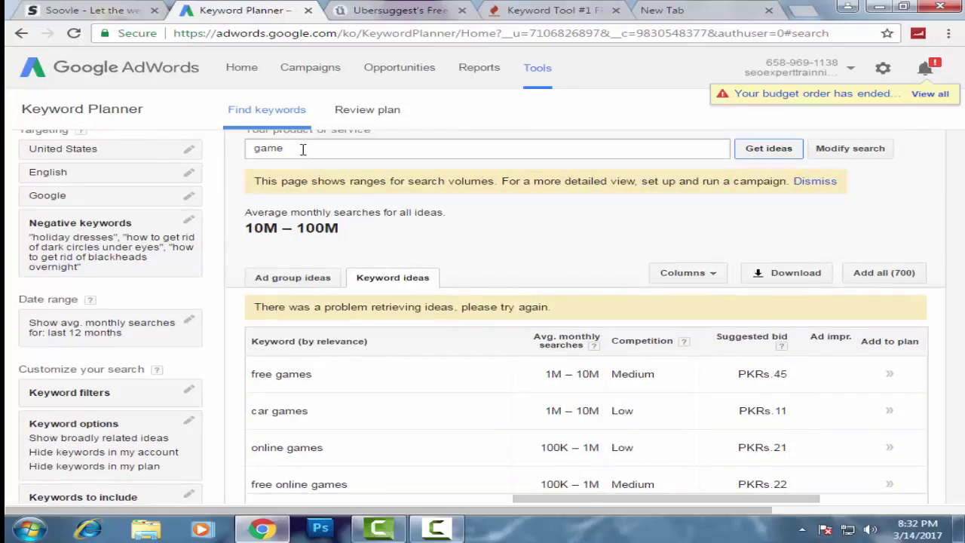
{"action": "left_click_drag", "start_coordinate": [362, 150], "coordinate": [242, 151]}
{"action": "scroll", "coordinate": [241, 151], "scroll_direction": "up", "scroll_amount": 1}
{"action": "type", "text": "cooking"}
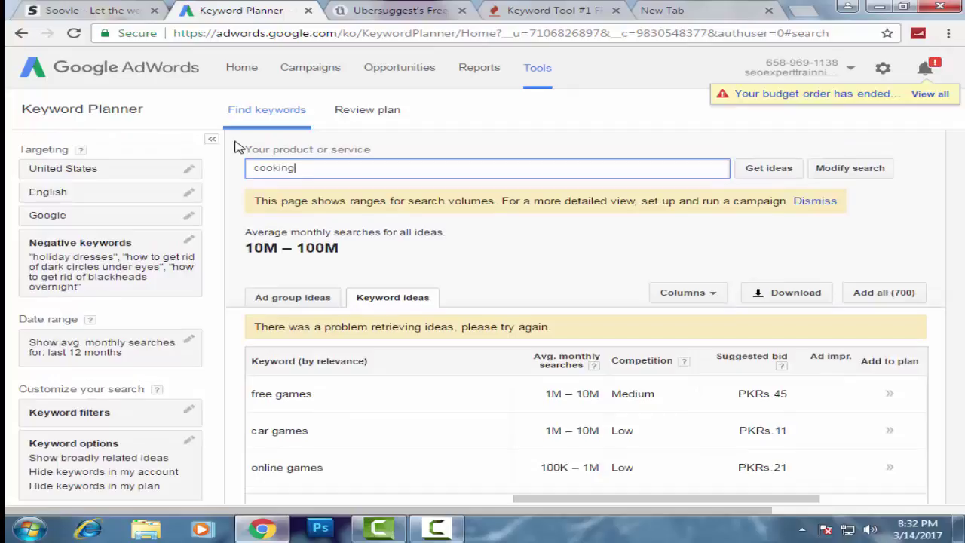
{"action": "key", "text": "Return"}
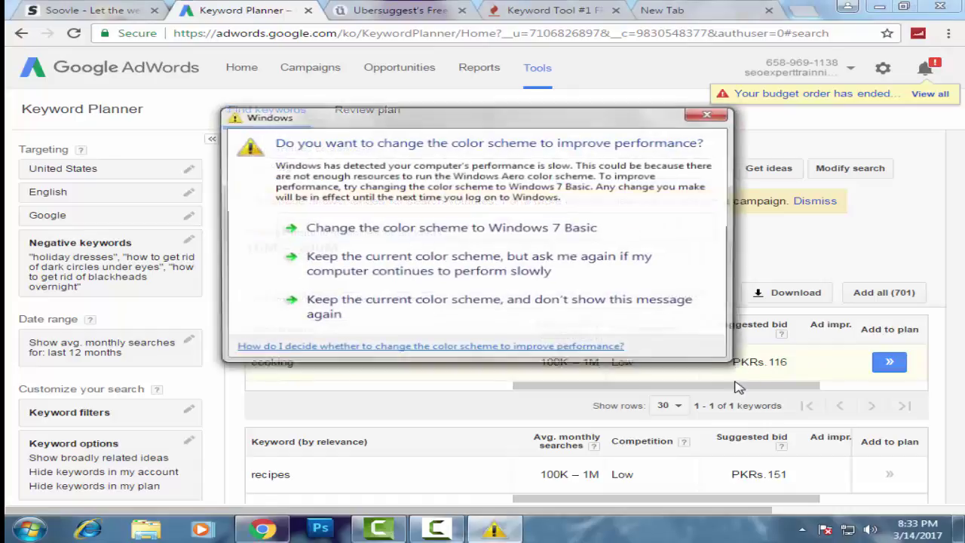
{"action": "left_click", "coordinate": [711, 117]}
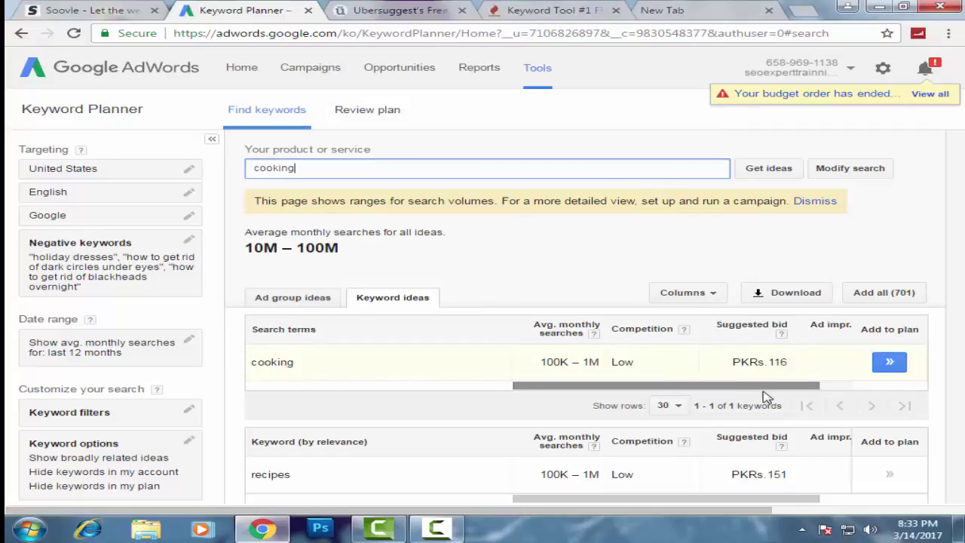
{"action": "scroll", "coordinate": [784, 391], "scroll_direction": "down", "scroll_amount": 2}
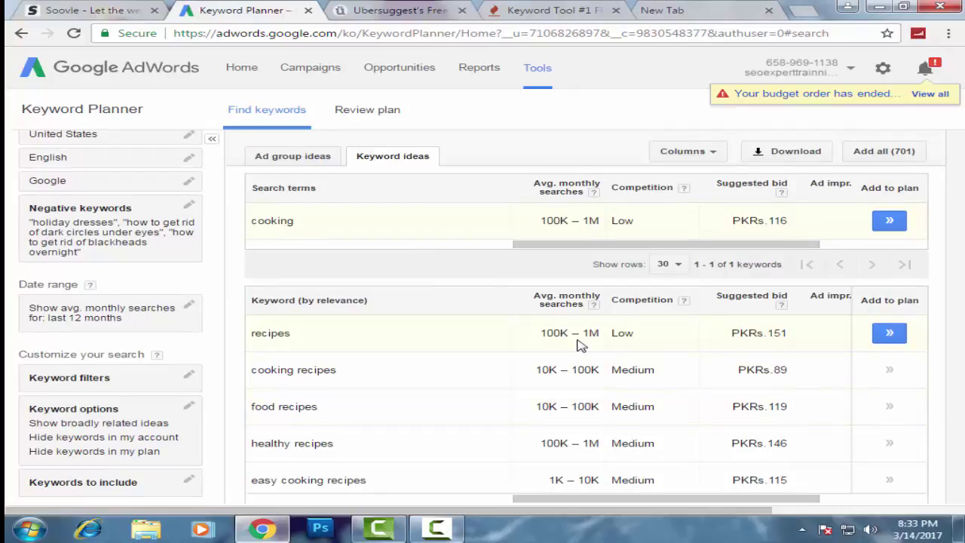
Review the keyword ideas for "cooking", comparing average monthly searches, competition and suggested bids.
{"action": "scroll", "coordinate": [388, 375], "scroll_direction": "down", "scroll_amount": 2}
{"action": "scroll", "coordinate": [389, 377], "scroll_direction": "up", "scroll_amount": 3}
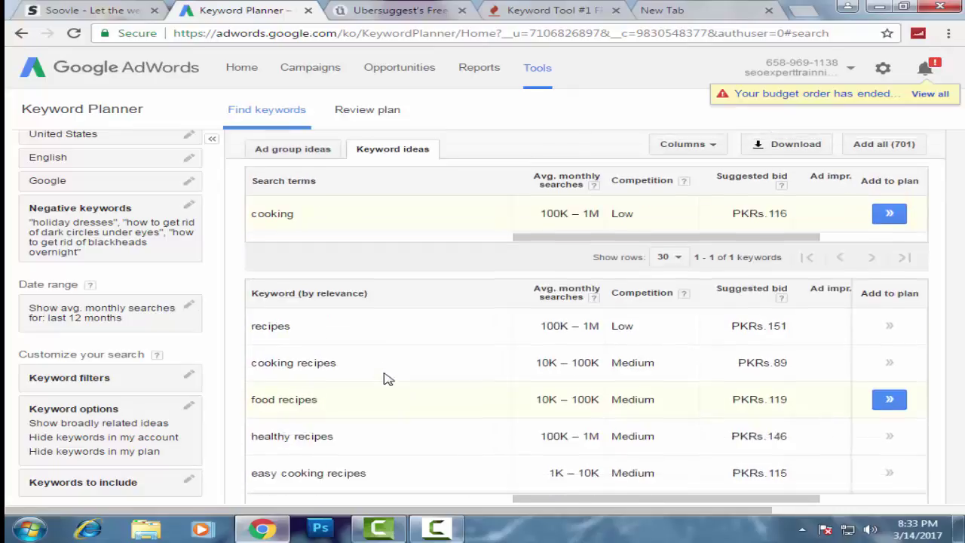
{"action": "scroll", "coordinate": [389, 379], "scroll_direction": "up", "scroll_amount": 1}
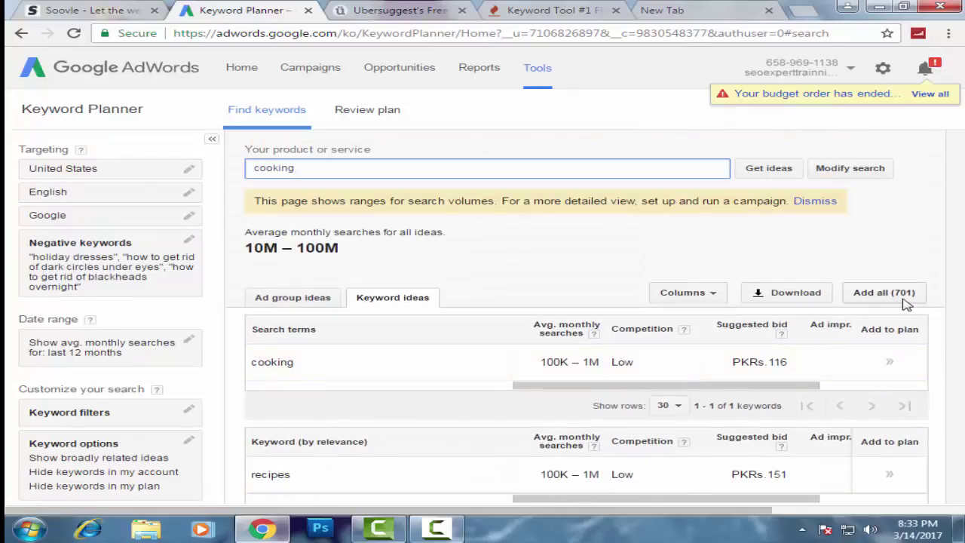
{"action": "scroll", "coordinate": [711, 392], "scroll_direction": "down", "scroll_amount": 2}
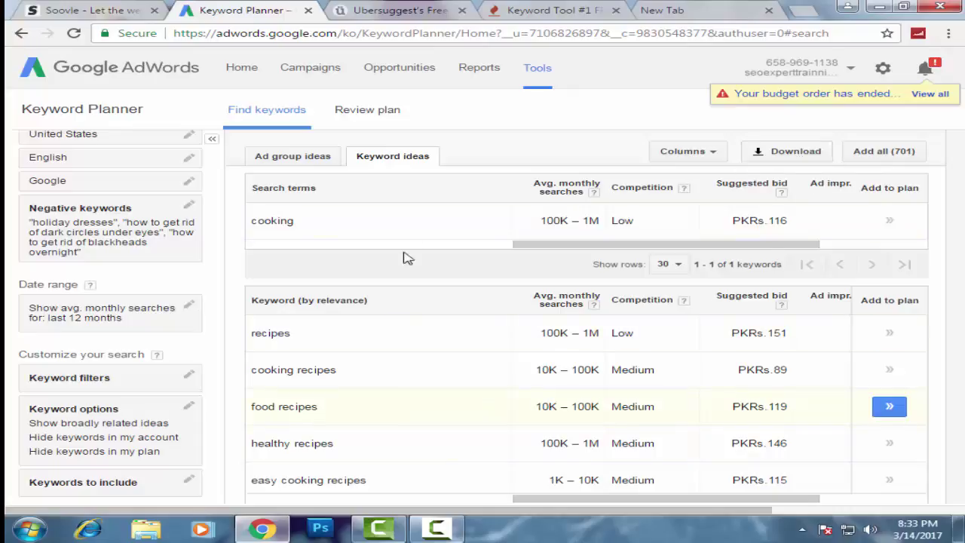
Switch to Ubersuggest and get web keyword suggestions for "cooking" in English / United States.
{"action": "left_click", "coordinate": [382, 10]}
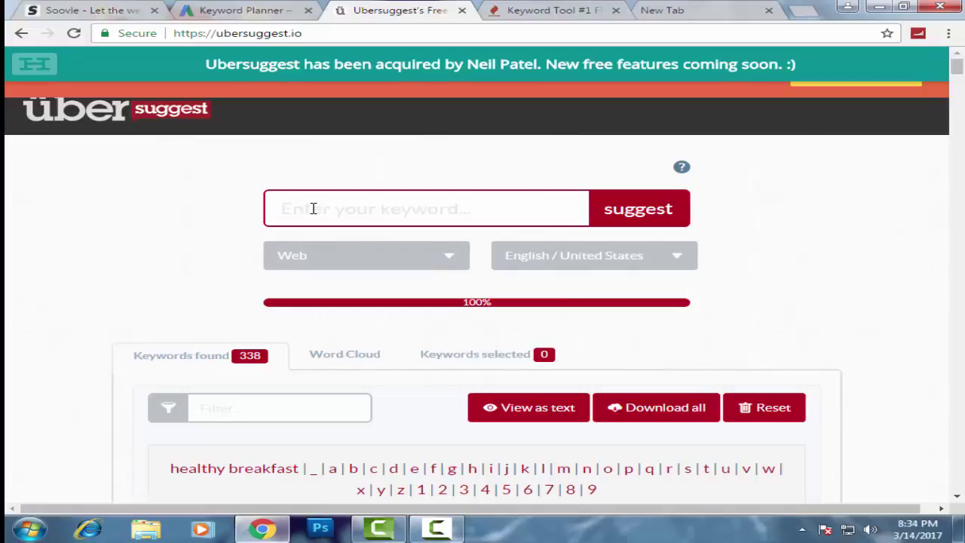
{"action": "type", "text": "cooking"}
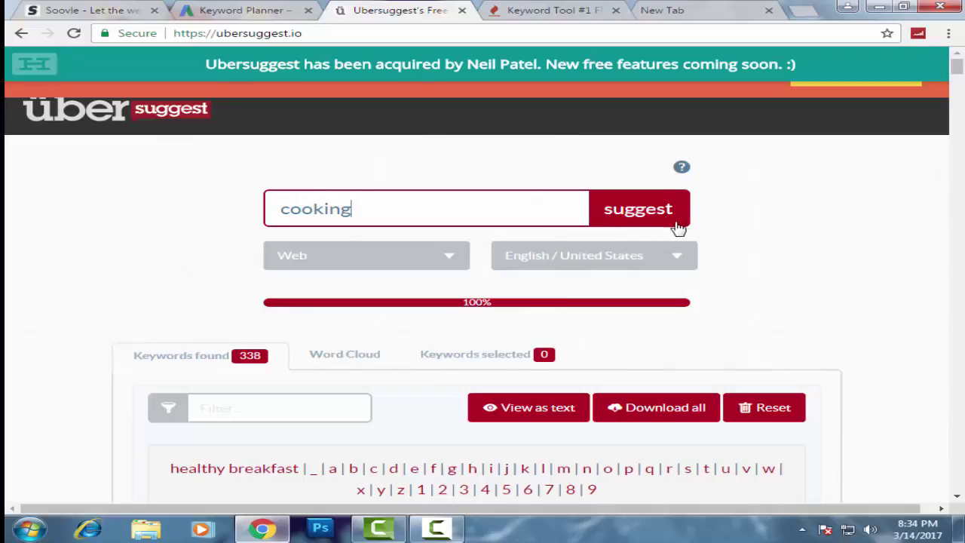
{"action": "left_click", "coordinate": [655, 211]}
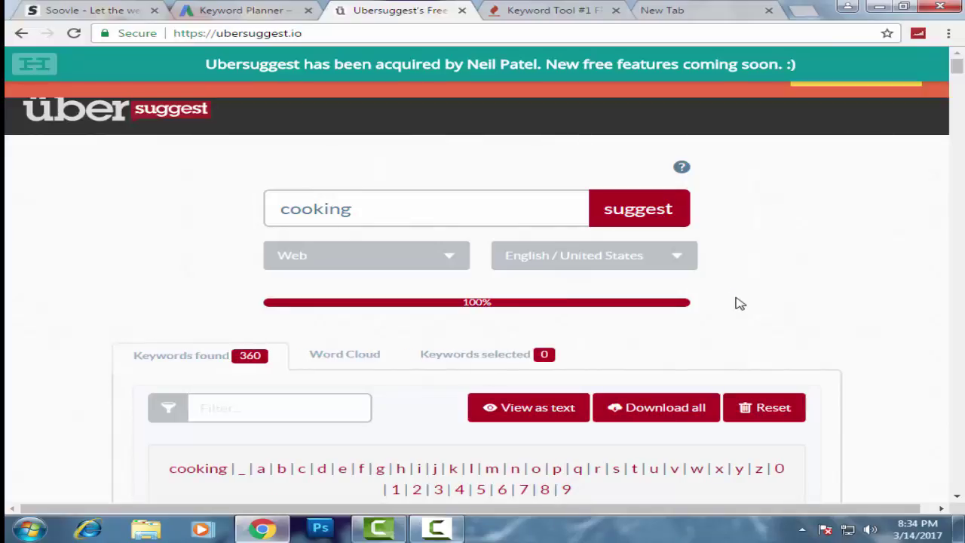
Examine how many keywords were found for "cooking" and read the first group of suggestions.
{"action": "scroll", "coordinate": [739, 303], "scroll_direction": "down", "scroll_amount": 3}
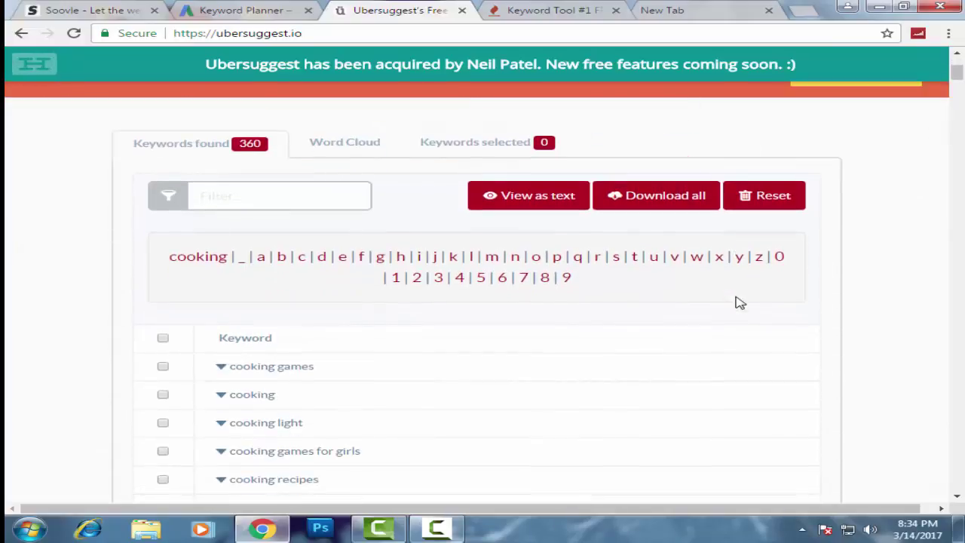
{"action": "scroll", "coordinate": [329, 241], "scroll_direction": "up", "scroll_amount": 3}
{"action": "scroll", "coordinate": [339, 251], "scroll_direction": "down", "scroll_amount": 3}
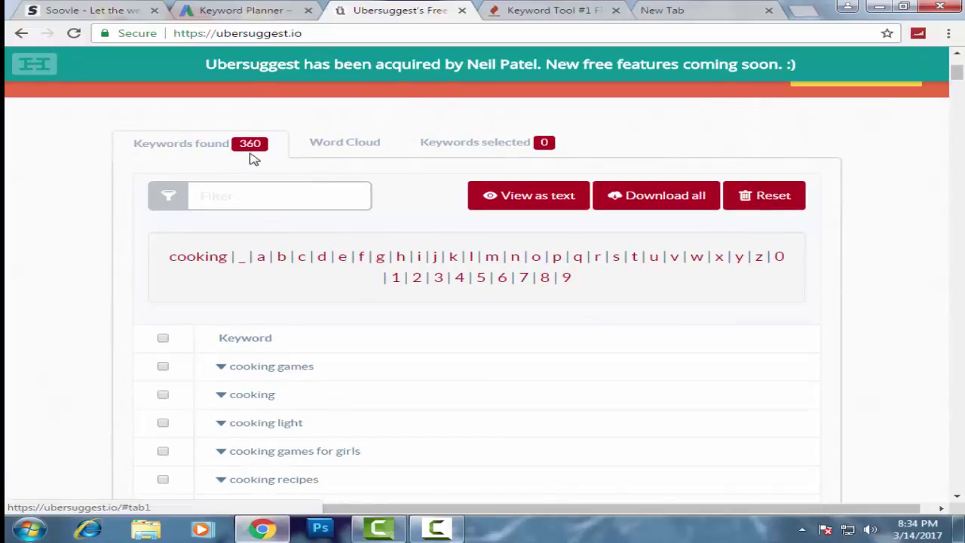
{"action": "scroll", "coordinate": [399, 274], "scroll_direction": "down", "scroll_amount": 2}
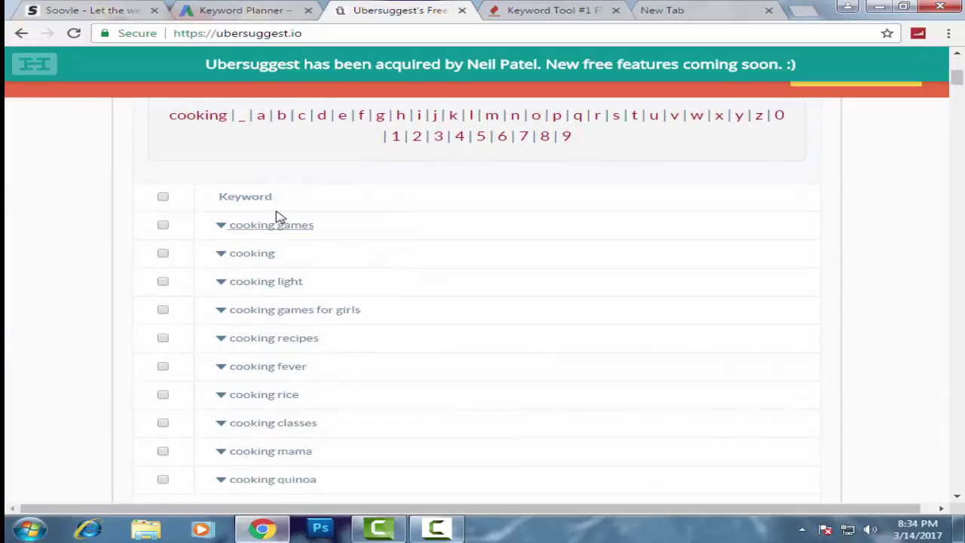
{"action": "scroll", "coordinate": [334, 349], "scroll_direction": "up", "scroll_amount": 1}
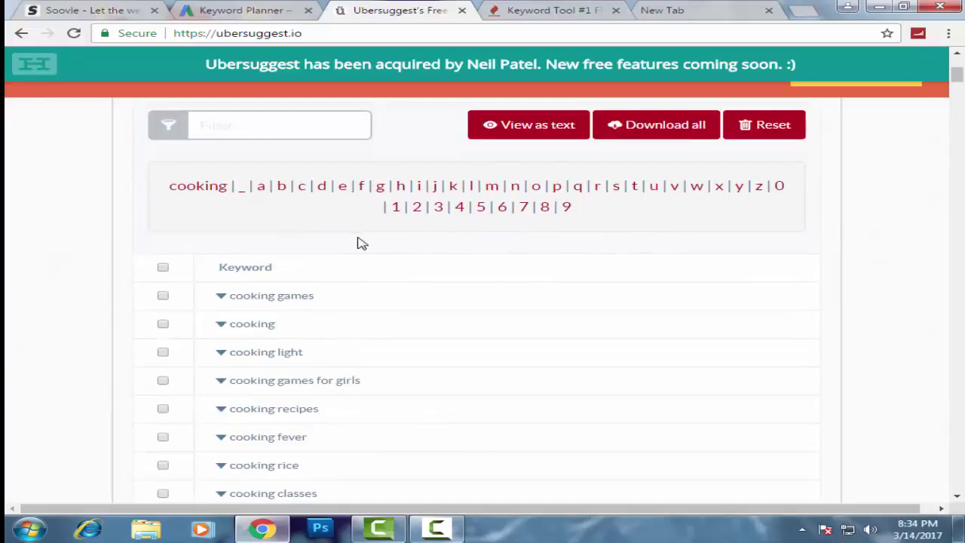
{"action": "scroll", "coordinate": [357, 244], "scroll_direction": "down", "scroll_amount": 5}
{"action": "scroll", "coordinate": [340, 201], "scroll_direction": "up", "scroll_amount": 3}
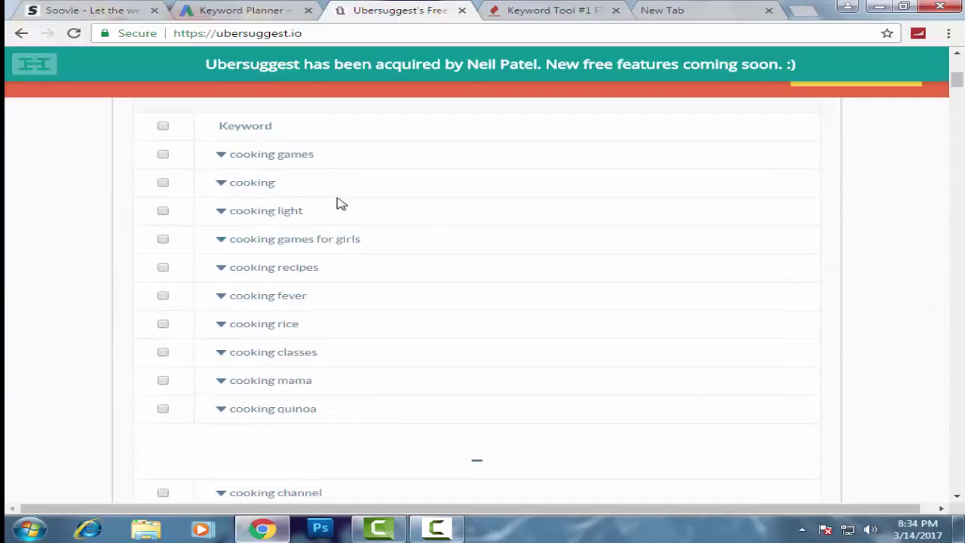
{"action": "scroll", "coordinate": [317, 197], "scroll_direction": "up", "scroll_amount": 1}
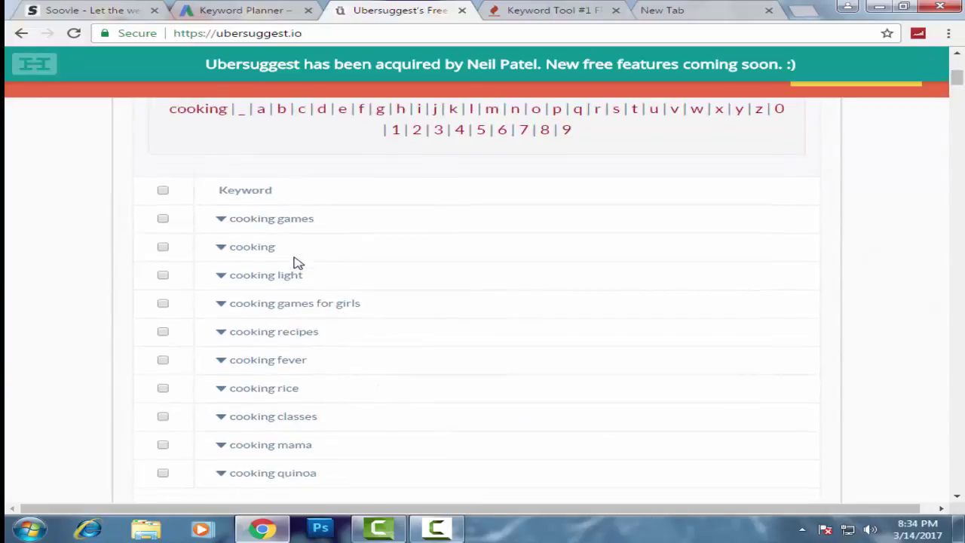
Look through the alphabetically grouped "cooking" suggestions from the underscore group to the letter f, and return to the start of the results.
{"action": "scroll", "coordinate": [298, 262], "scroll_direction": "down", "scroll_amount": 5}
{"action": "scroll", "coordinate": [299, 269], "scroll_direction": "down", "scroll_amount": 5}
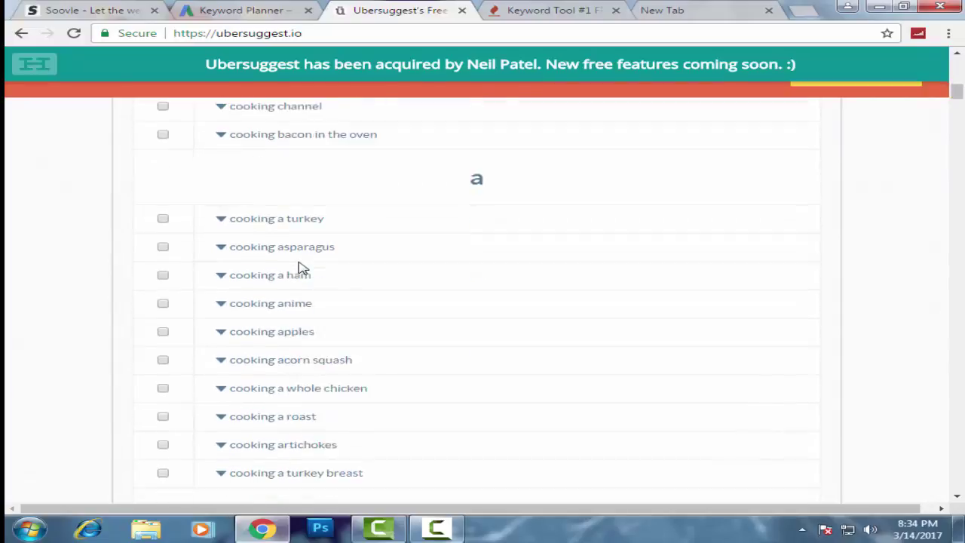
{"action": "scroll", "coordinate": [418, 264], "scroll_direction": "up", "scroll_amount": 5}
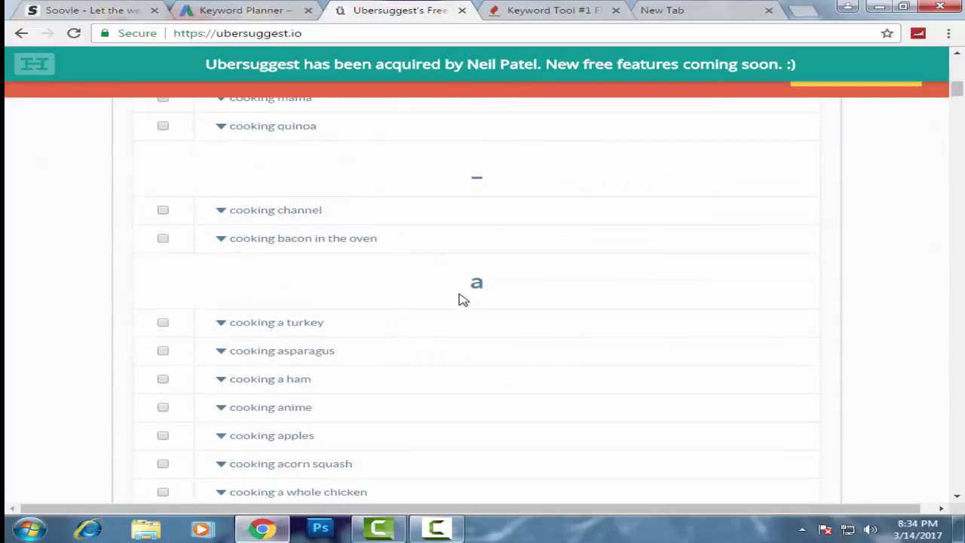
{"action": "scroll", "coordinate": [459, 295], "scroll_direction": "down", "scroll_amount": 3}
{"action": "scroll", "coordinate": [283, 242], "scroll_direction": "up", "scroll_amount": 2}
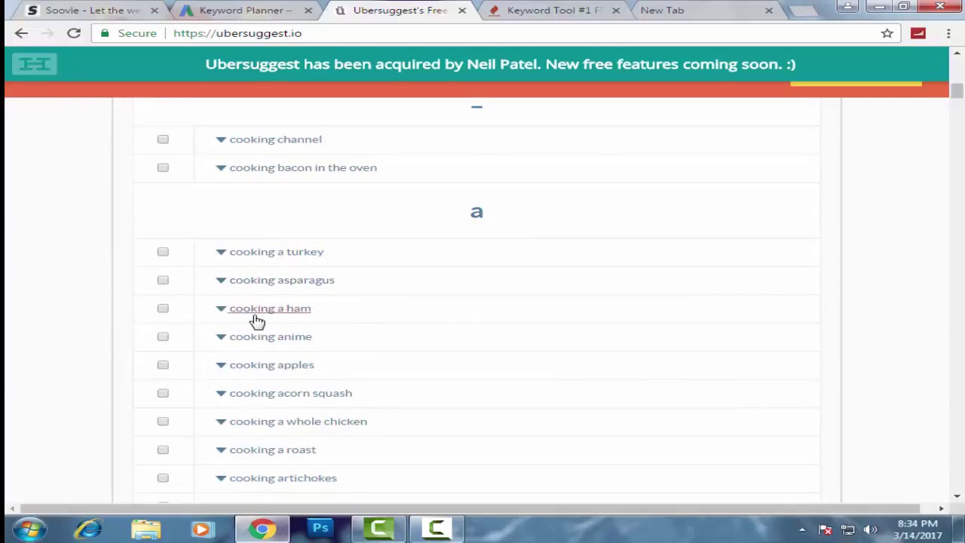
{"action": "scroll", "coordinate": [323, 346], "scroll_direction": "down", "scroll_amount": 4}
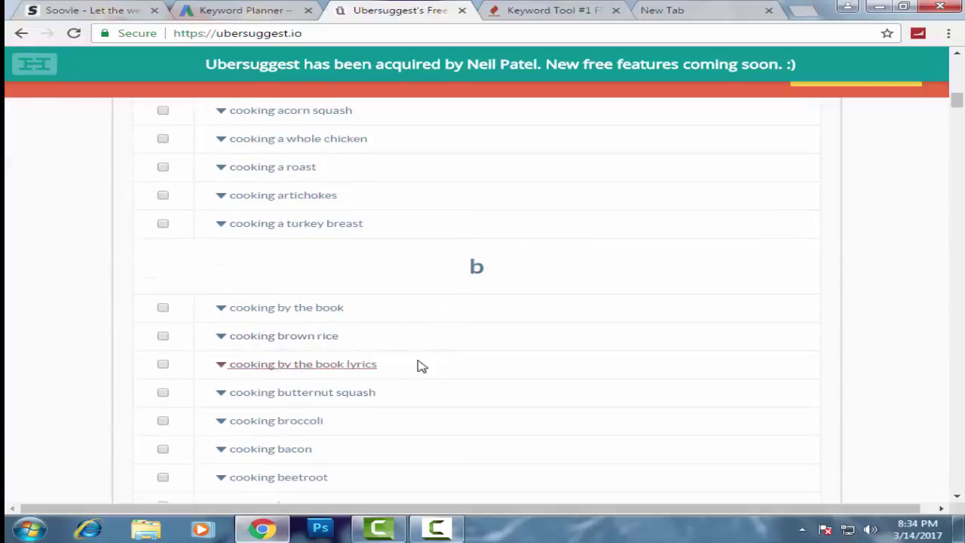
{"action": "scroll", "coordinate": [372, 412], "scroll_direction": "down", "scroll_amount": 1}
{"action": "scroll", "coordinate": [372, 411], "scroll_direction": "down", "scroll_amount": 7}
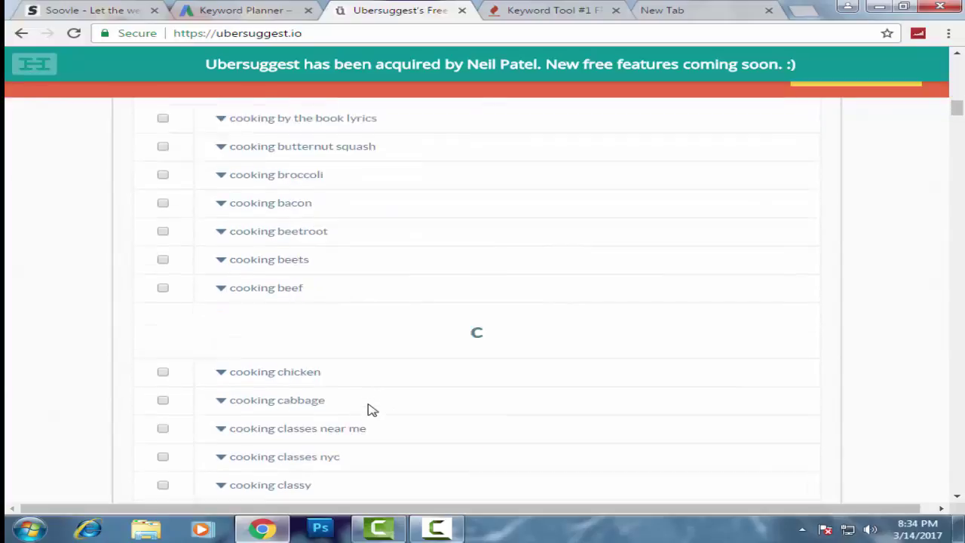
{"action": "scroll", "coordinate": [418, 364], "scroll_direction": "down", "scroll_amount": 6}
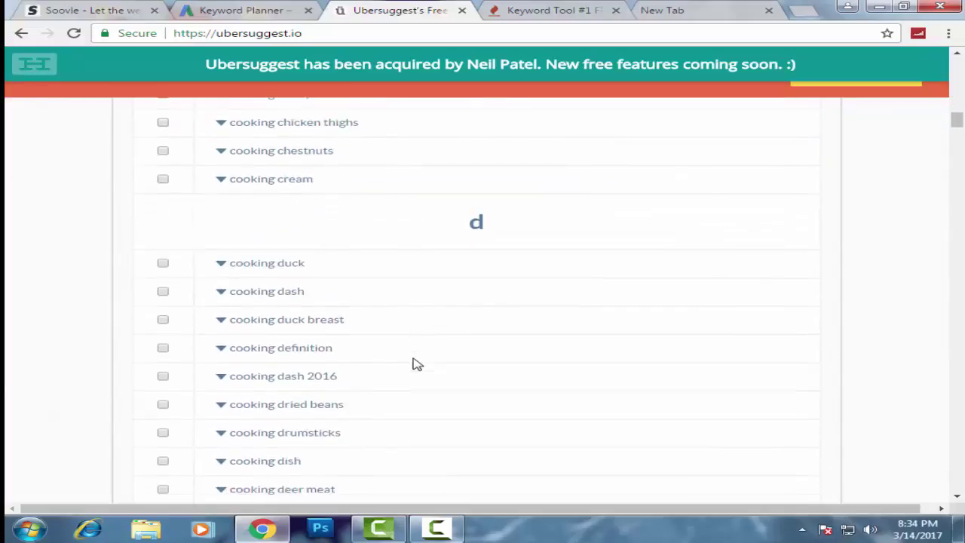
{"action": "scroll", "coordinate": [411, 368], "scroll_direction": "down", "scroll_amount": 5}
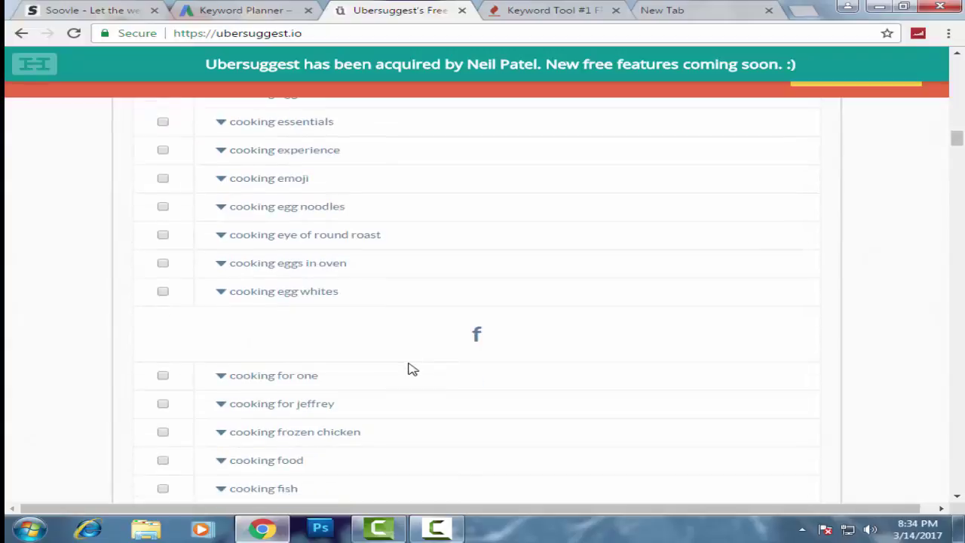
{"action": "scroll", "coordinate": [407, 367], "scroll_direction": "up", "scroll_amount": 4}
{"action": "scroll", "coordinate": [408, 366], "scroll_direction": "up", "scroll_amount": 12}
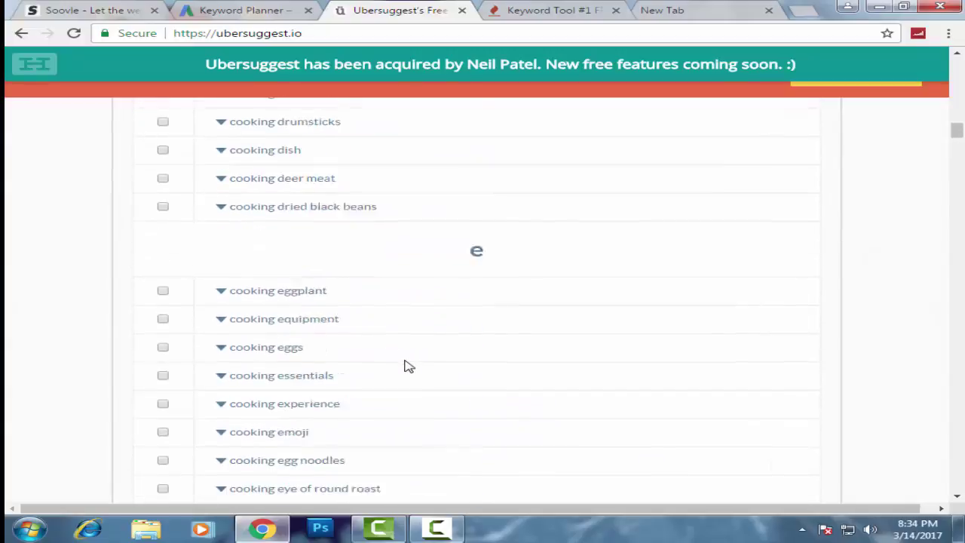
{"action": "scroll", "coordinate": [407, 366], "scroll_direction": "up", "scroll_amount": 12}
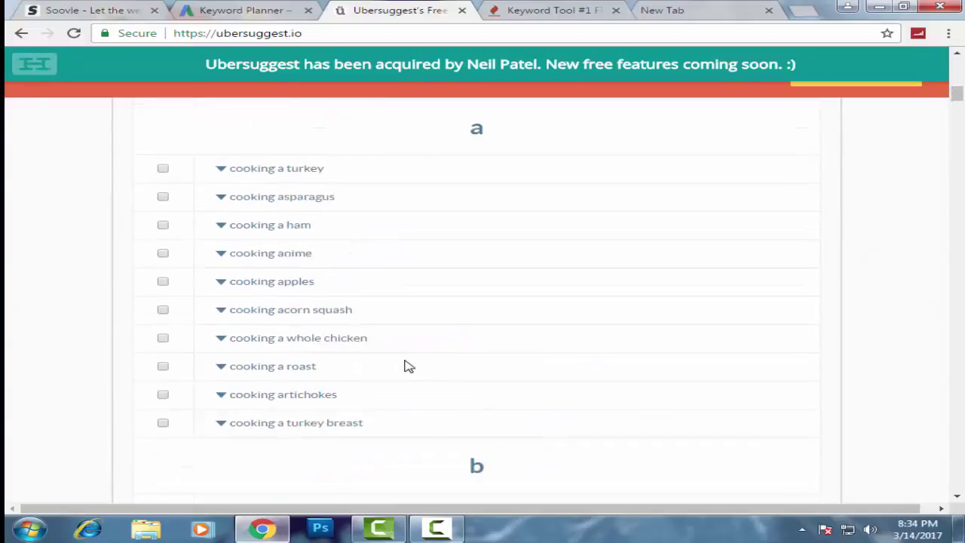
{"action": "scroll", "coordinate": [407, 366], "scroll_direction": "up", "scroll_amount": 3}
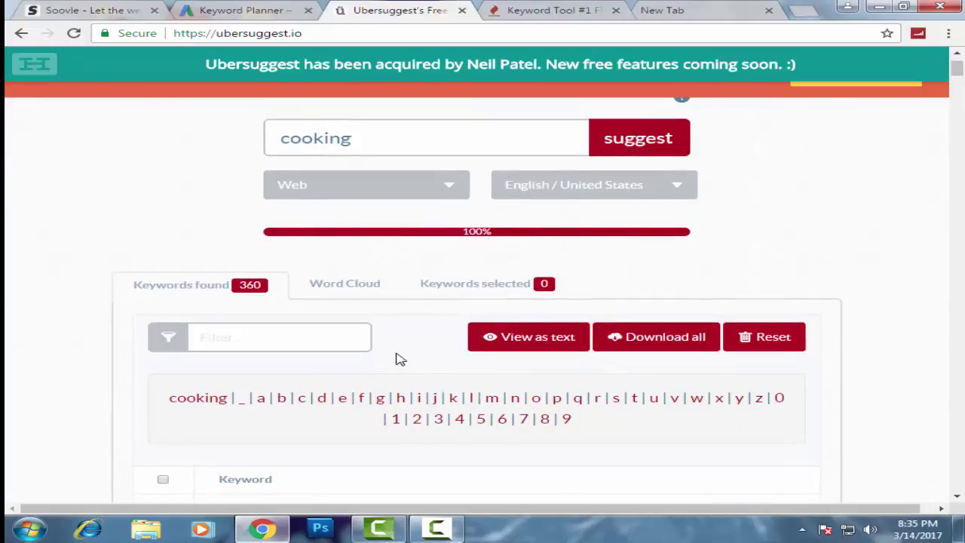
Browse the "cooking" suggestions again, from the first group through the letter i.
{"action": "scroll", "coordinate": [401, 360], "scroll_direction": "down", "scroll_amount": 2}
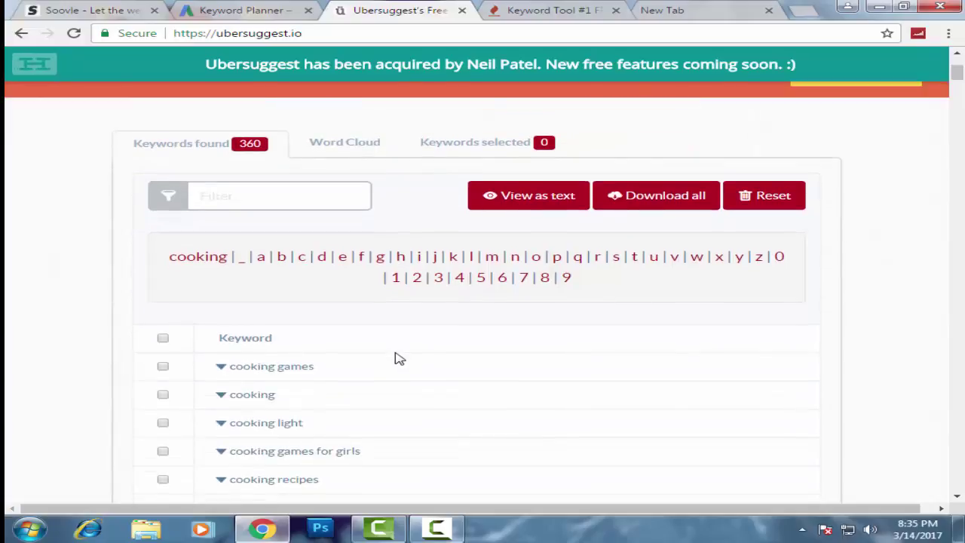
{"action": "scroll", "coordinate": [400, 359], "scroll_direction": "down", "scroll_amount": 13}
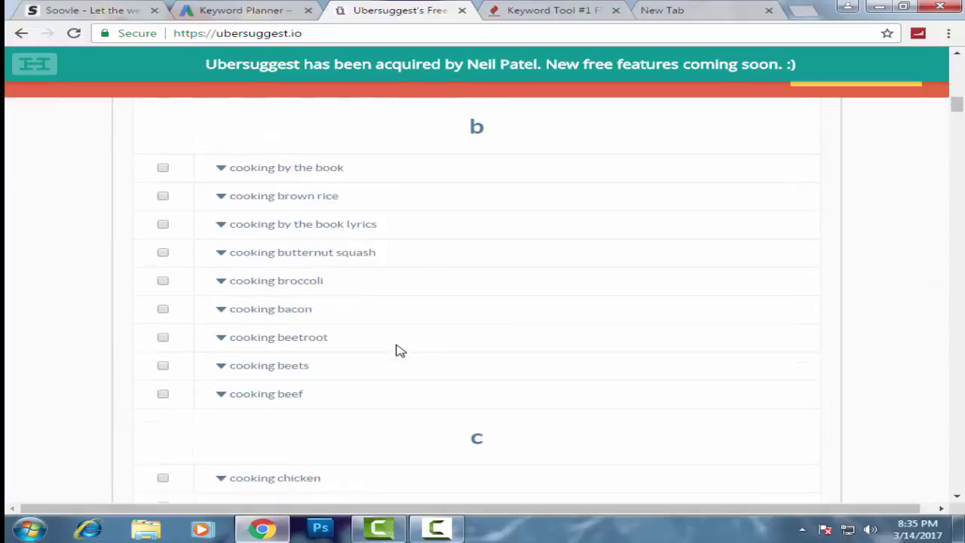
{"action": "scroll", "coordinate": [401, 352], "scroll_direction": "down", "scroll_amount": 9}
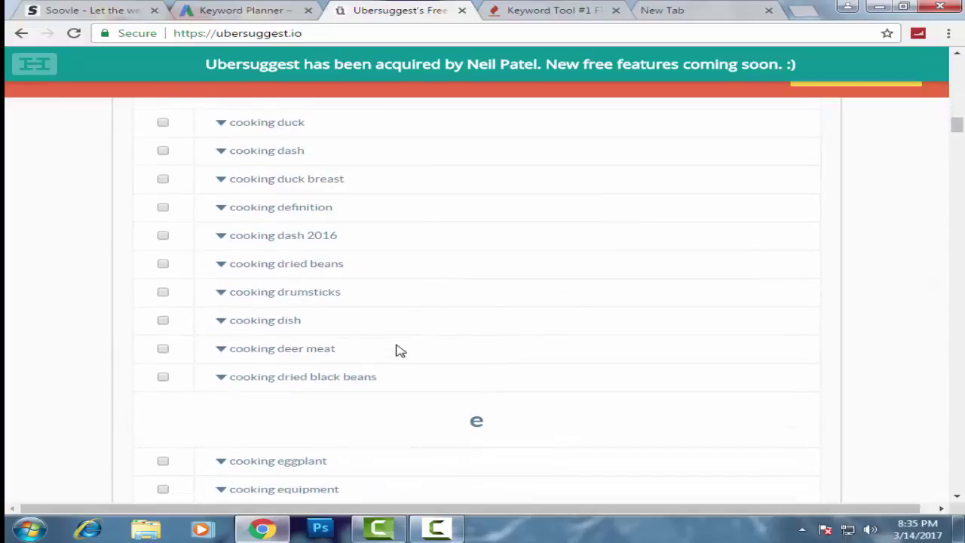
{"action": "scroll", "coordinate": [401, 352], "scroll_direction": "down", "scroll_amount": 10}
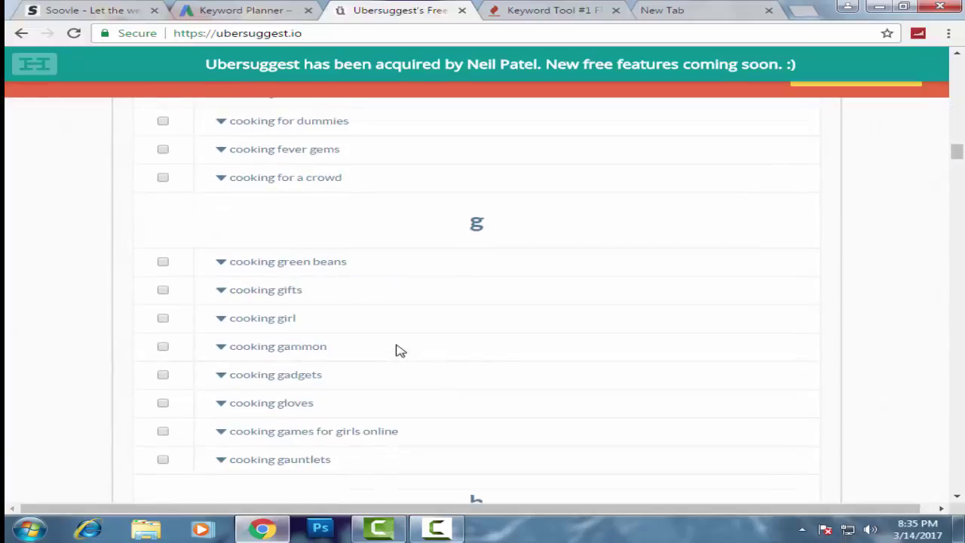
{"action": "scroll", "coordinate": [401, 351], "scroll_direction": "down", "scroll_amount": 8}
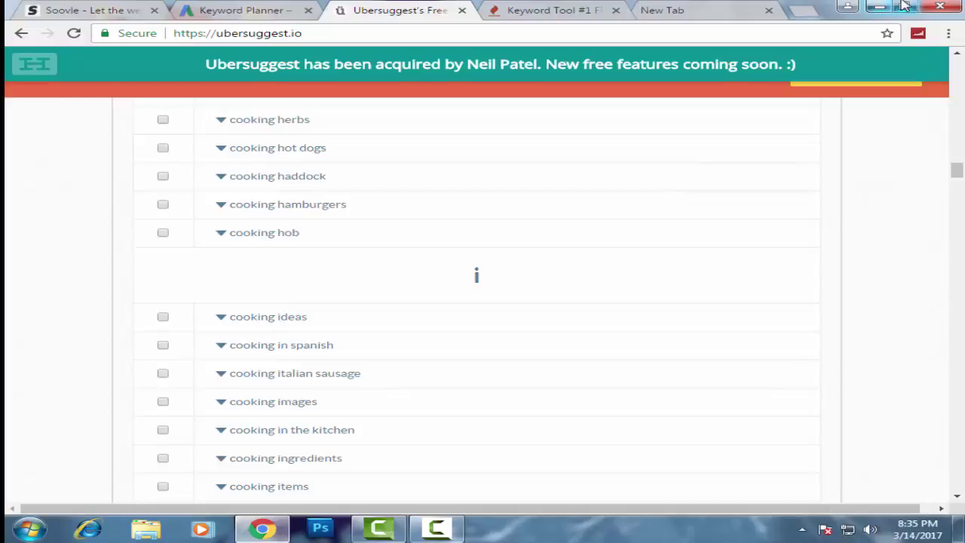
{"action": "left_click", "coordinate": [691, 9]}
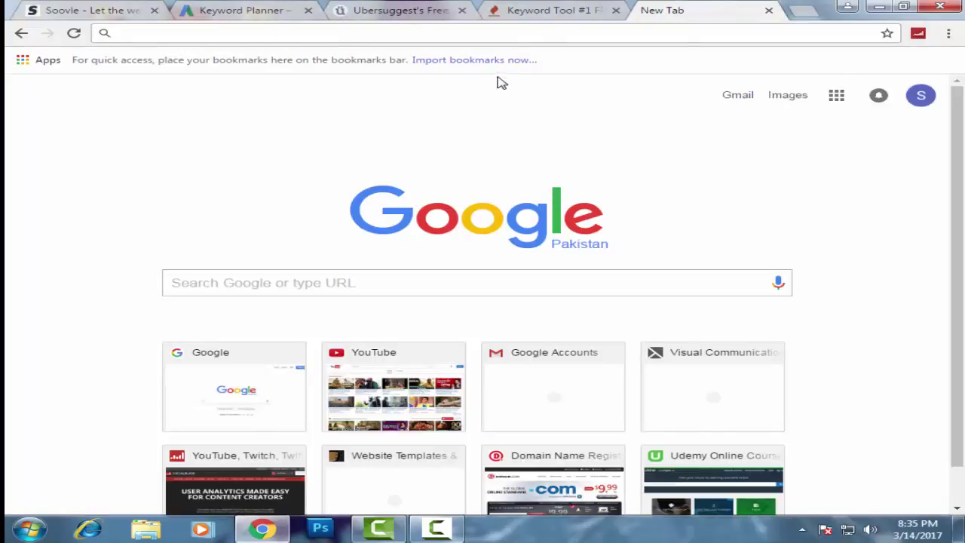
{"action": "type", "text": "cooking"}
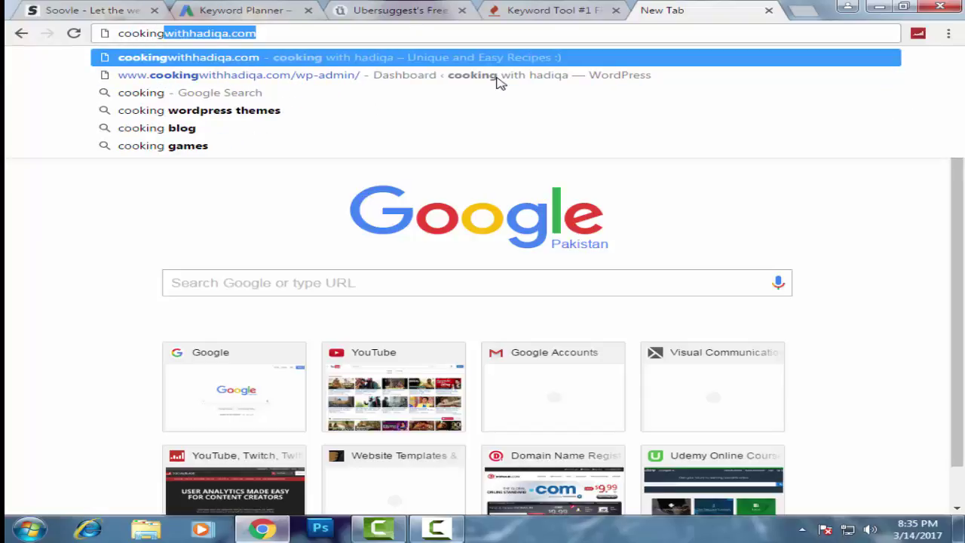
{"action": "key", "text": "Return"}
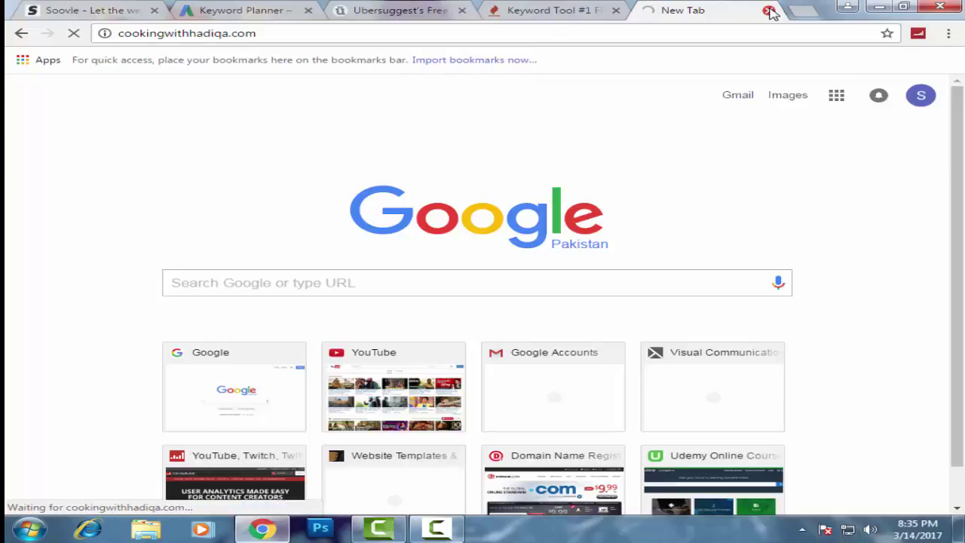
{"action": "key", "text": "ctrl+w"}
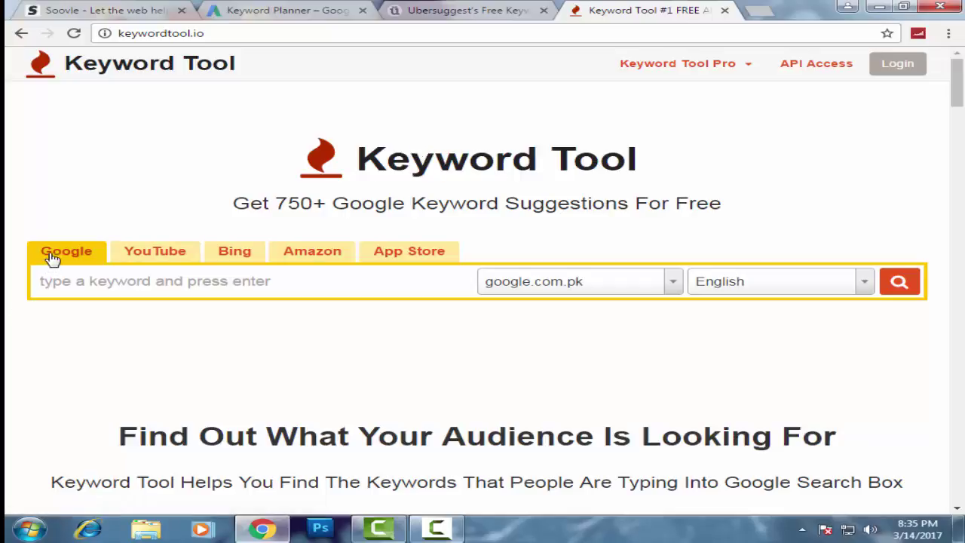
Get YouTube keyword suggestions for "design" in Keyword Tool, with Pakistan and English as country and language, and look through the list.
{"action": "left_click", "coordinate": [164, 254]}
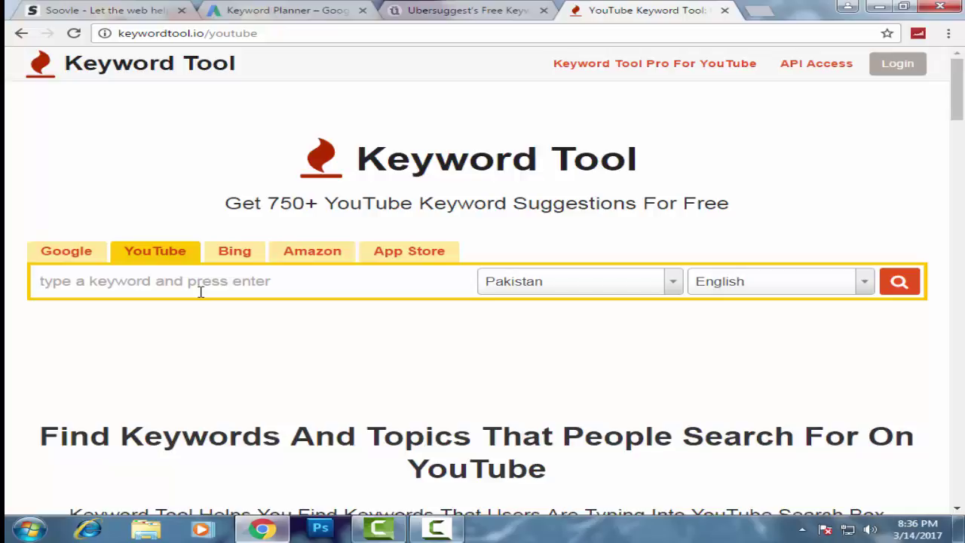
{"action": "type", "text": "design"}
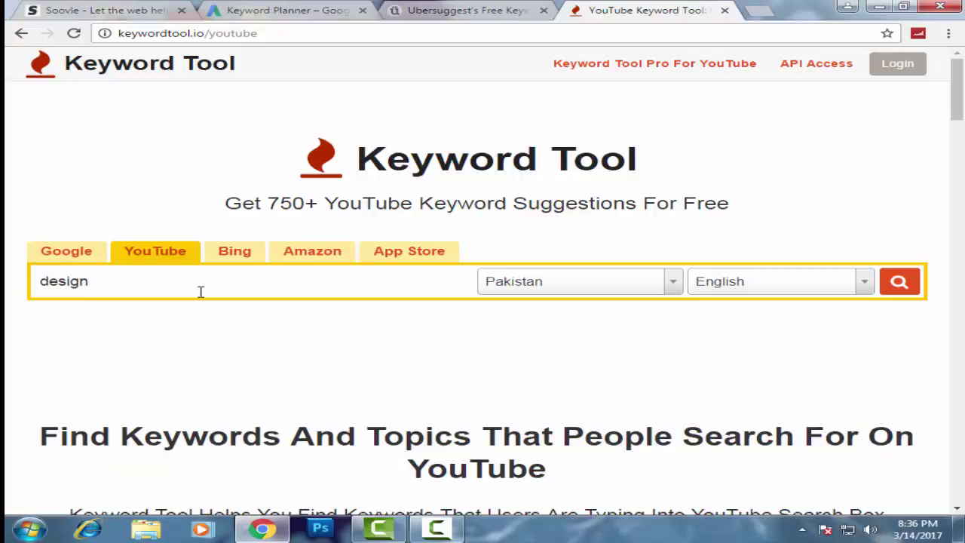
{"action": "left_click", "coordinate": [909, 281]}
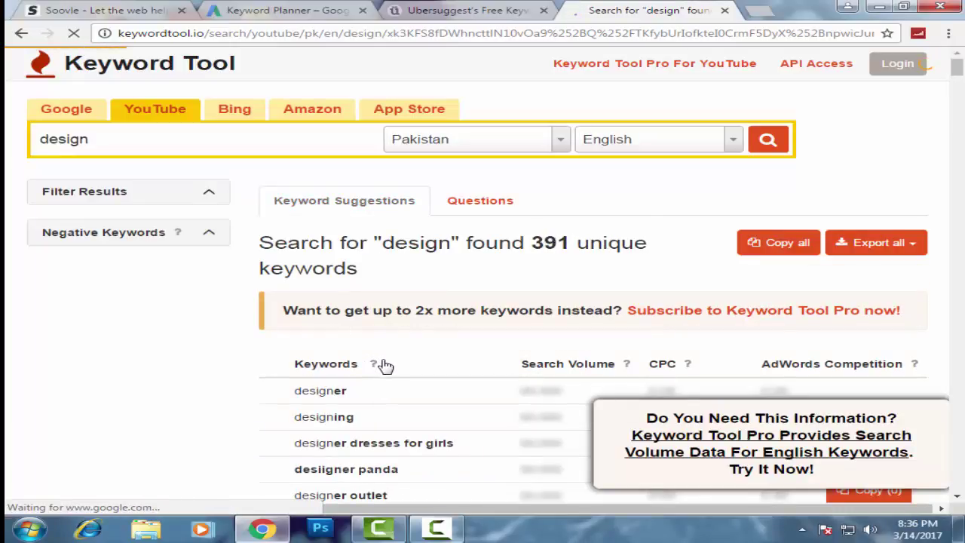
{"action": "scroll", "coordinate": [384, 365], "scroll_direction": "down", "scroll_amount": 1}
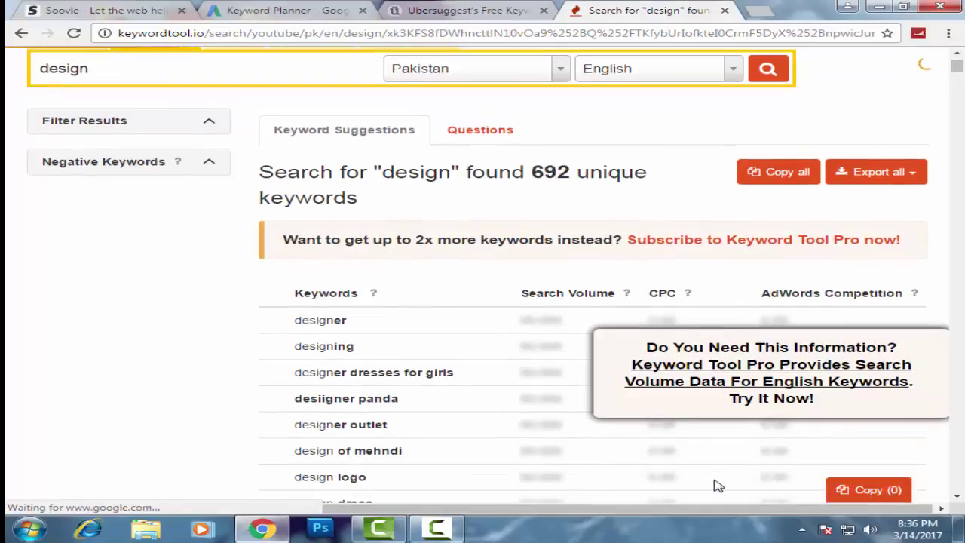
{"action": "scroll", "coordinate": [443, 366], "scroll_direction": "down", "scroll_amount": 2}
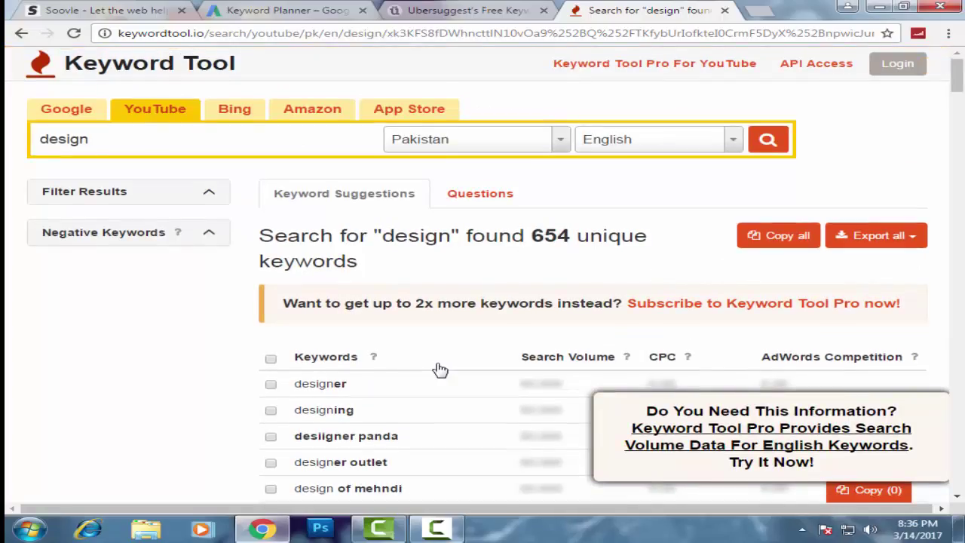
{"action": "scroll", "coordinate": [440, 369], "scroll_direction": "down", "scroll_amount": 2}
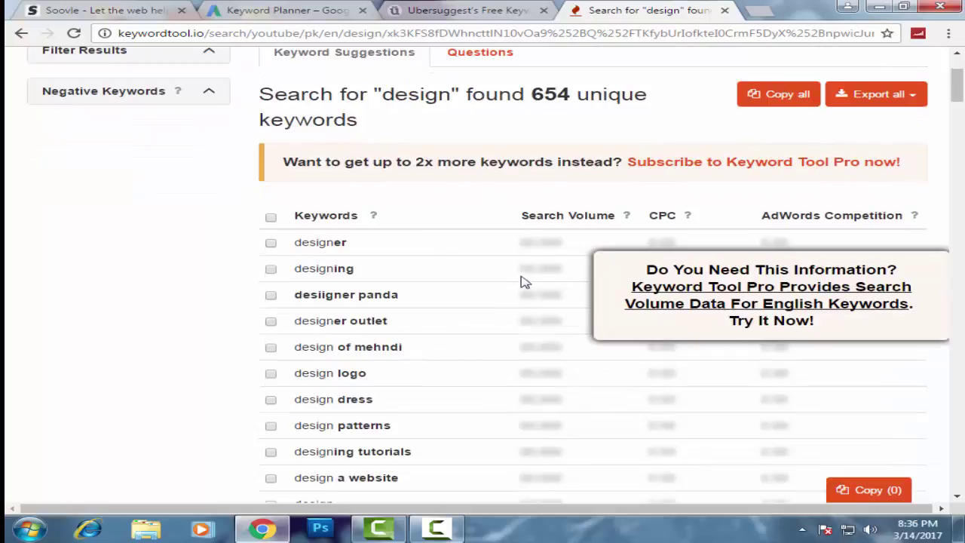